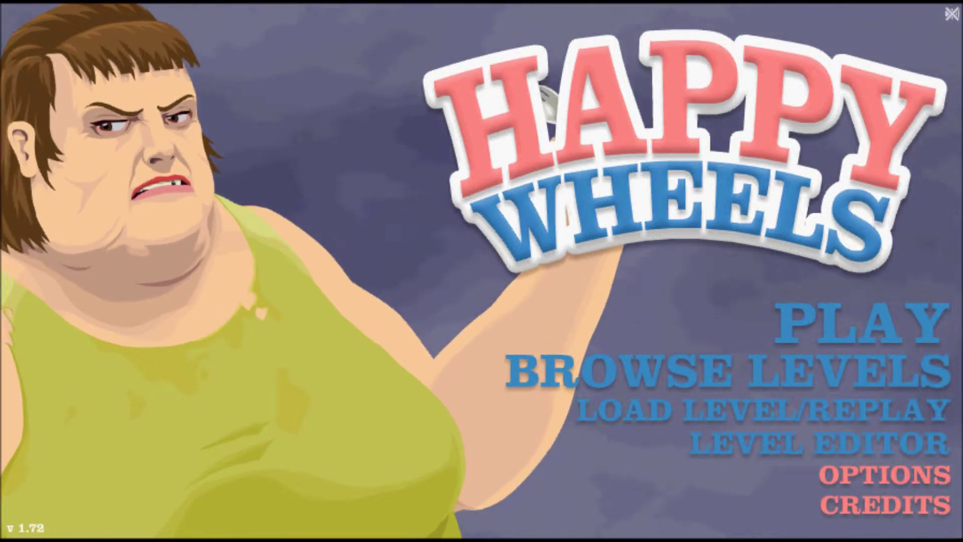
Choose Browse Levels on the main menu to list this week's user-submitted levels
left_click(726, 370)
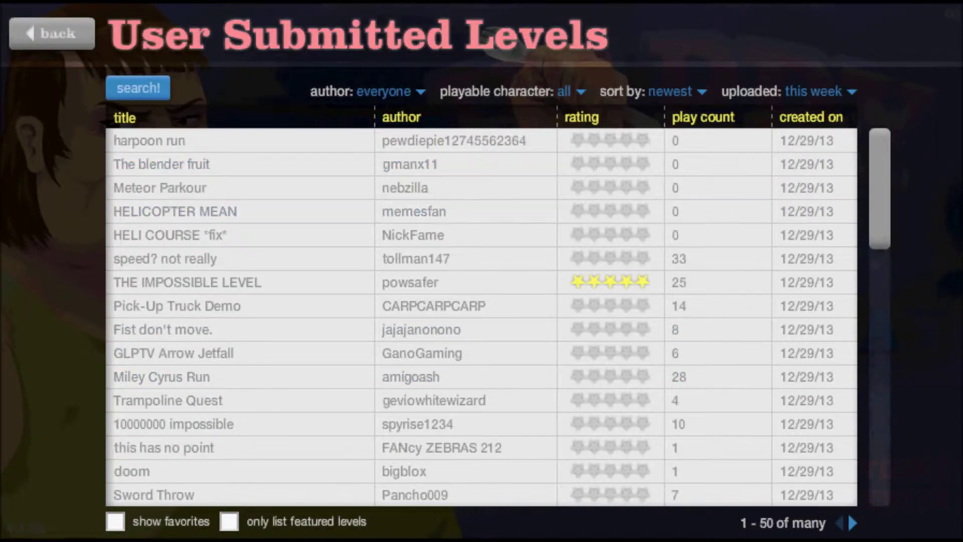
Change the level list's sort order from newest to rating
left_click(670, 91)
left_click(670, 187)
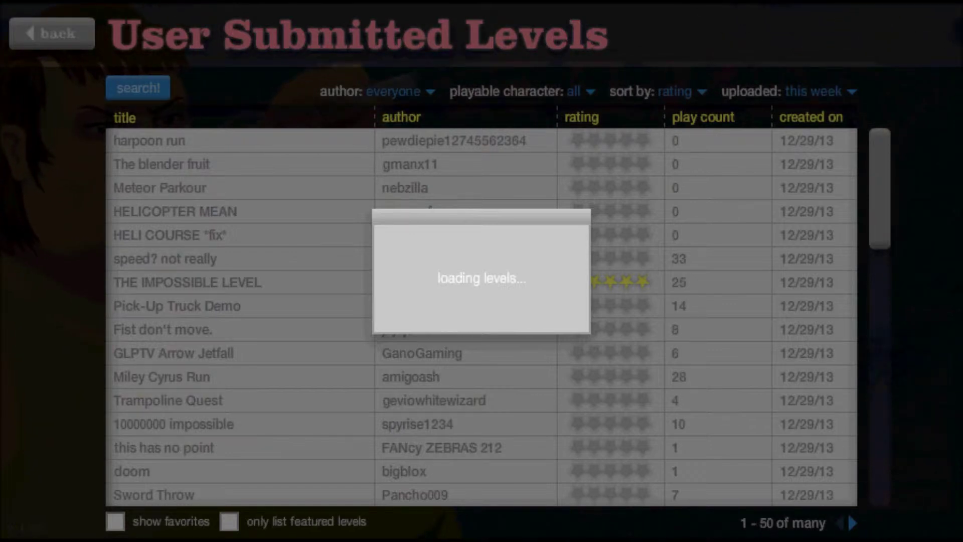
Dismiss the error, then select Heart Donation in the rated list and play it
left_click(482, 312)
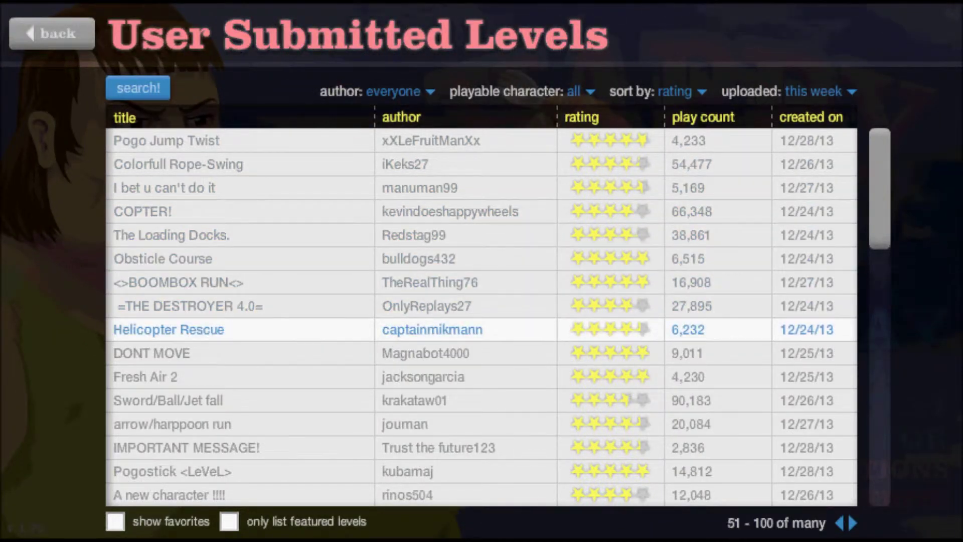
scroll(482, 317, "down", 3)
scroll(482, 316, "down", 2)
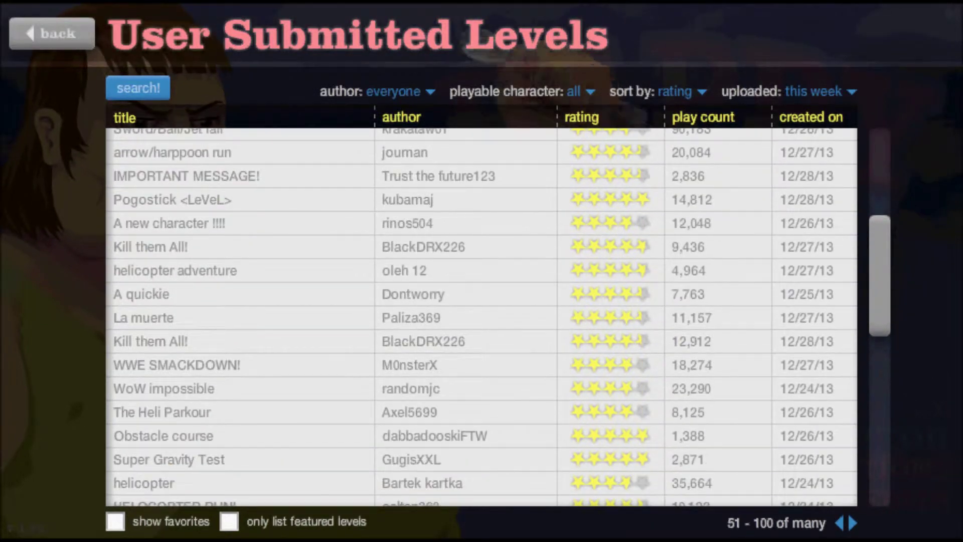
scroll(481, 316, "down", 2)
scroll(820, 316, "down", 2)
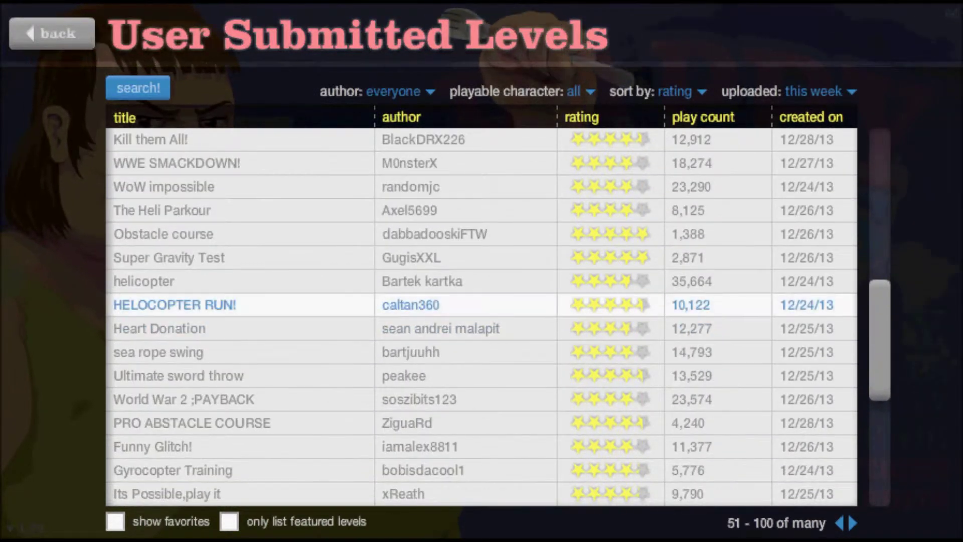
left_click(821, 328)
left_click(824, 357)
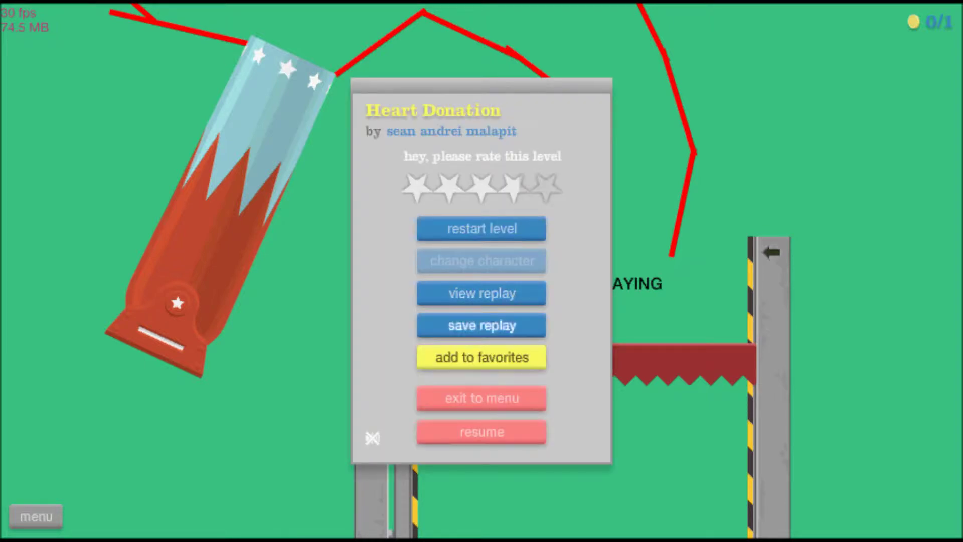
Leave Heart Donation through its pause menu's exit to menu option
left_click(481, 399)
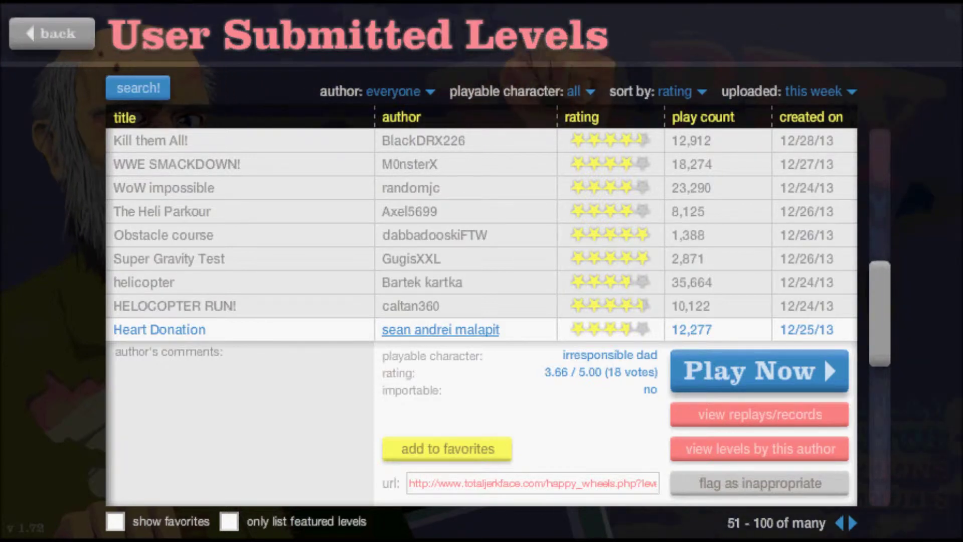
scroll(823, 358, "down", 5)
scroll(823, 357, "down", 2)
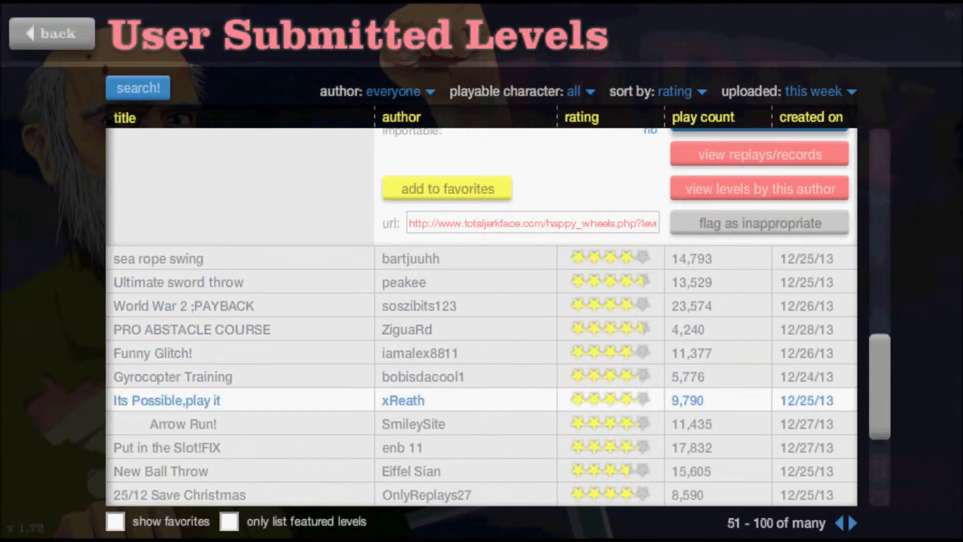
scroll(482, 316, "down", 2)
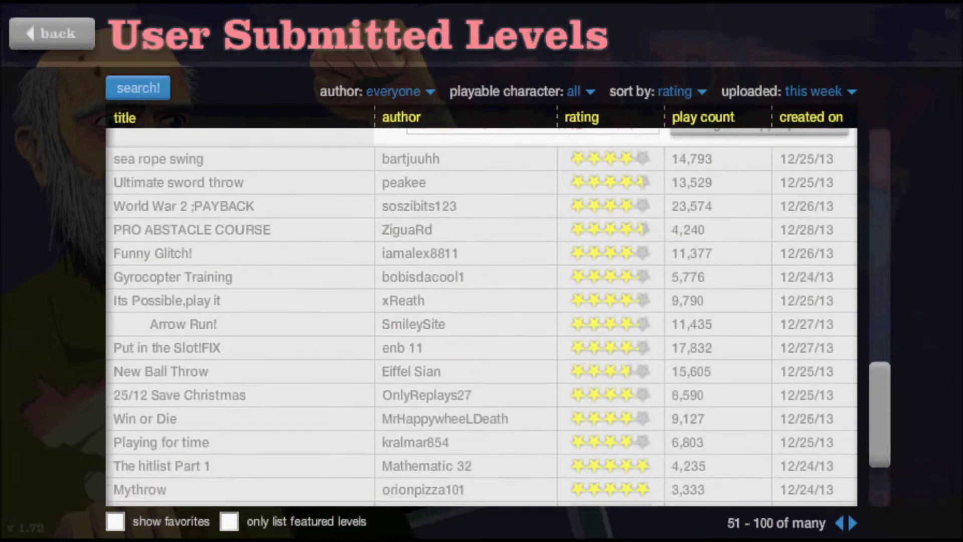
scroll(481, 316, "down", 1)
scroll(481, 316, "down", 3)
scroll(482, 316, "down", 2)
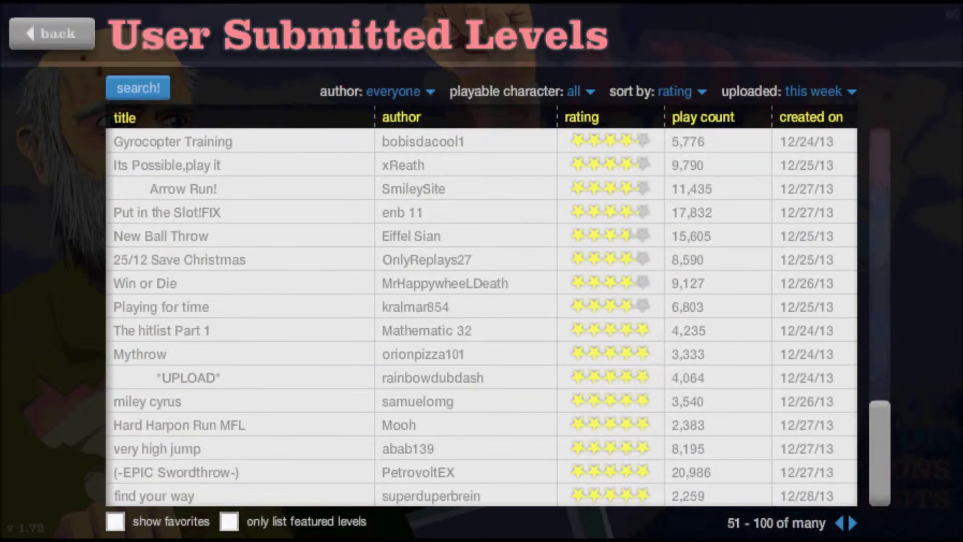
scroll(482, 316, "up", 3)
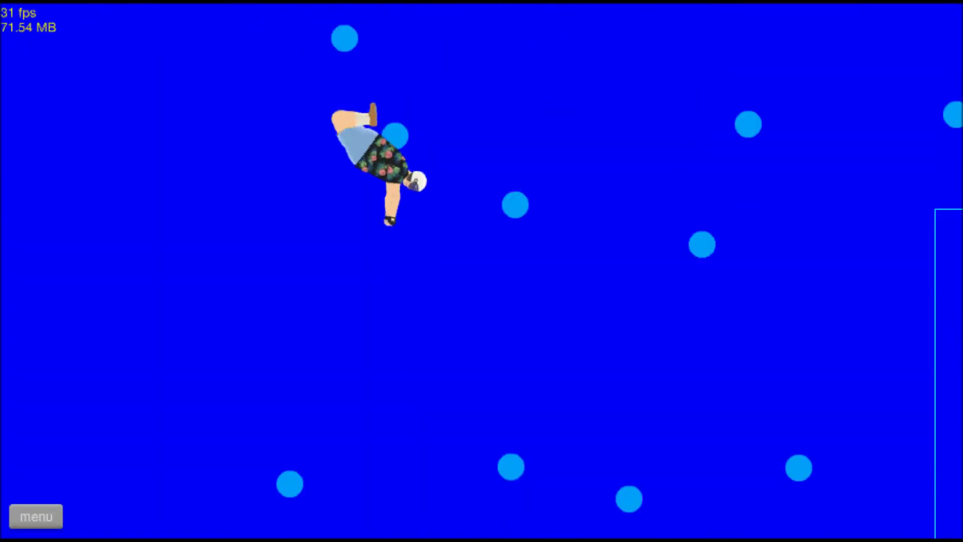
Retry sea rope swing repeatedly, releasing the rope with Z to reach the platform
key("Return")
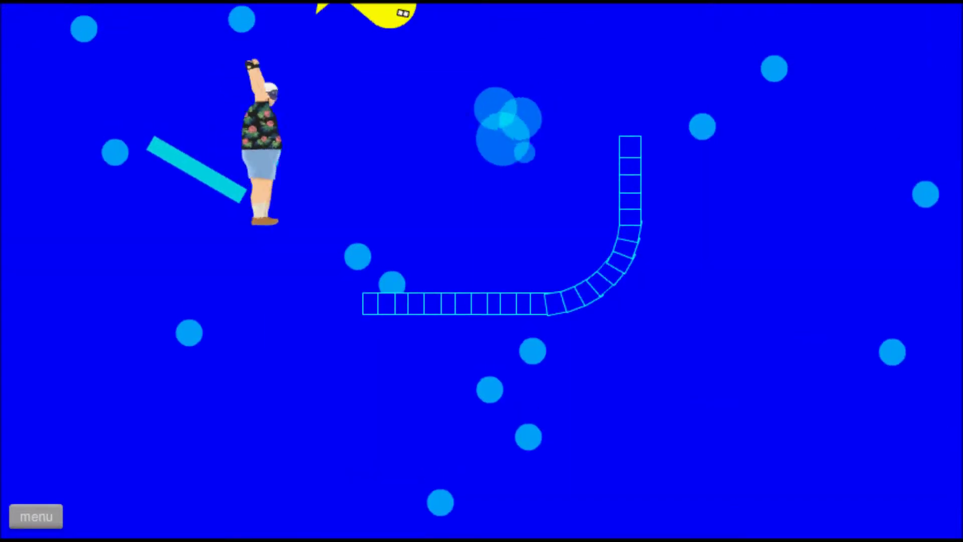
key("Return")
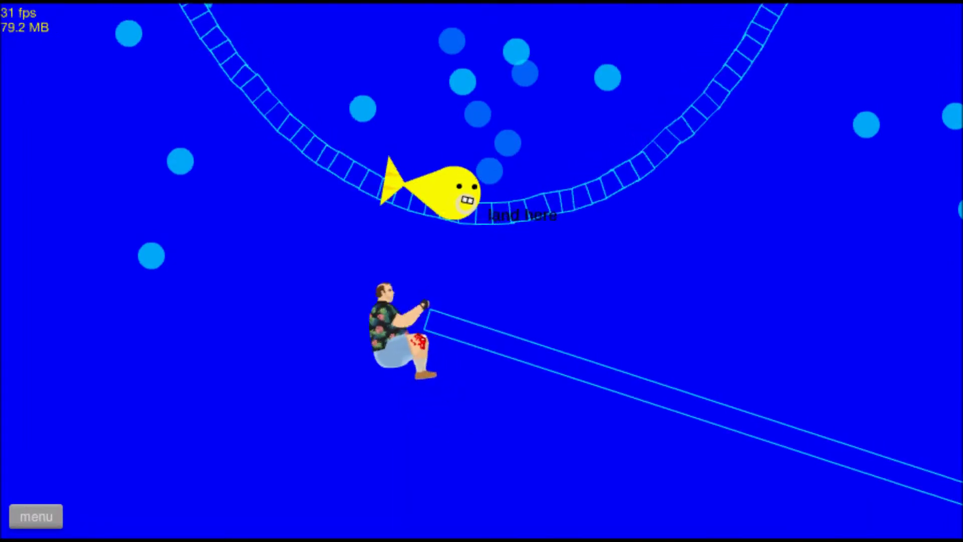
key("Escape")
key("Return")
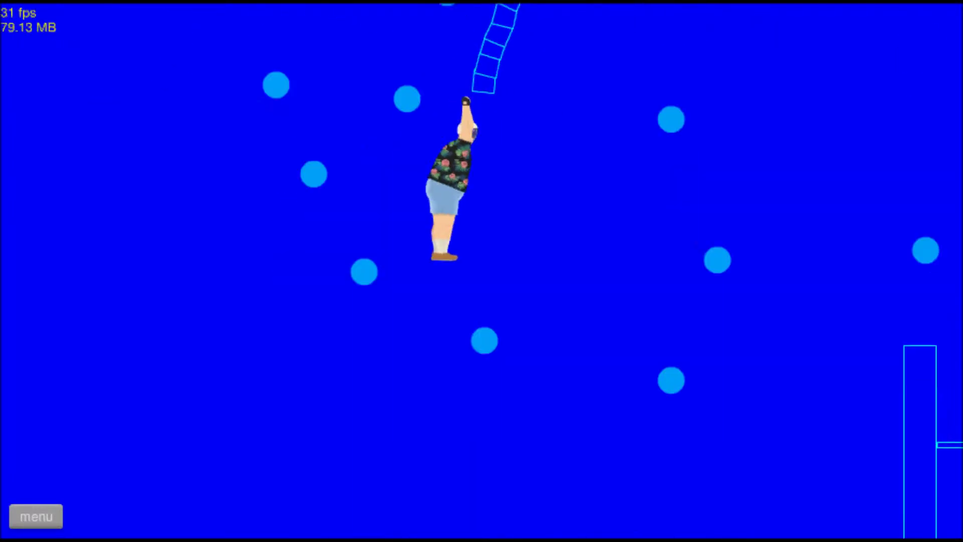
key("z")
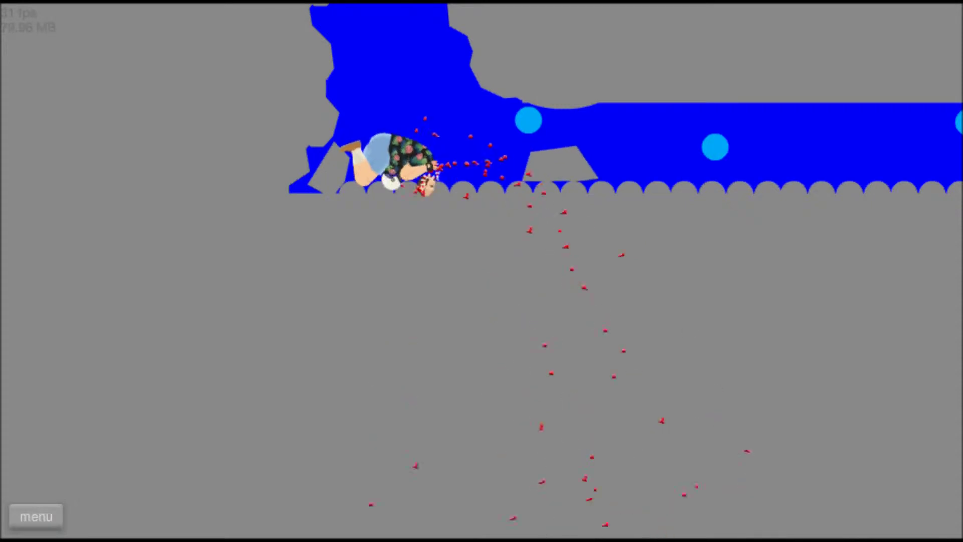
key("Escape")
Restart sea rope swing three more times, then pause the level
key("Return")
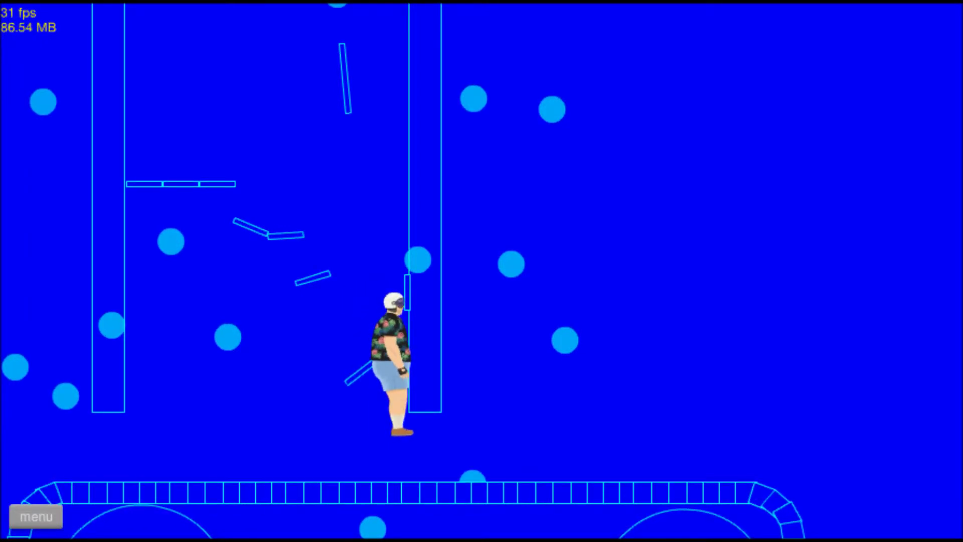
key("Escape")
key("Return")
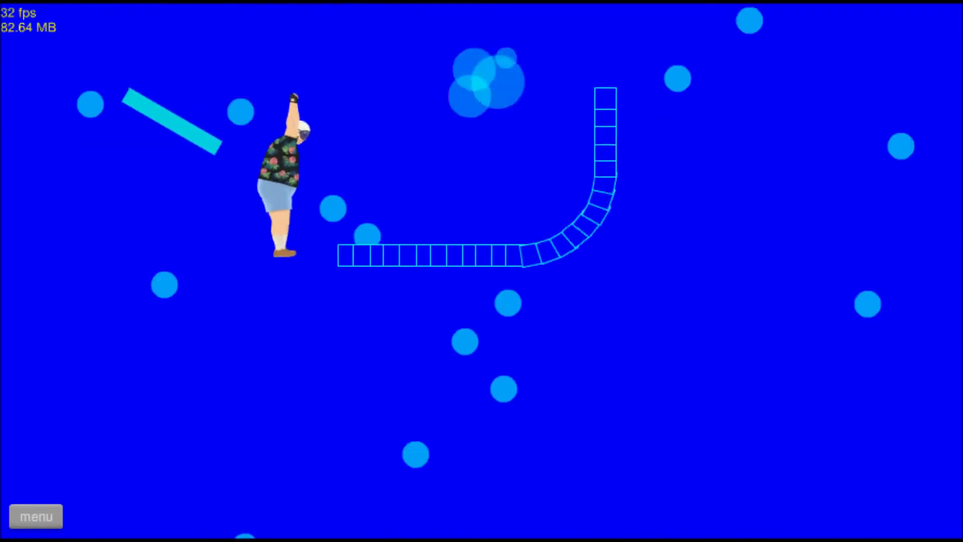
key("Escape")
key("Return")
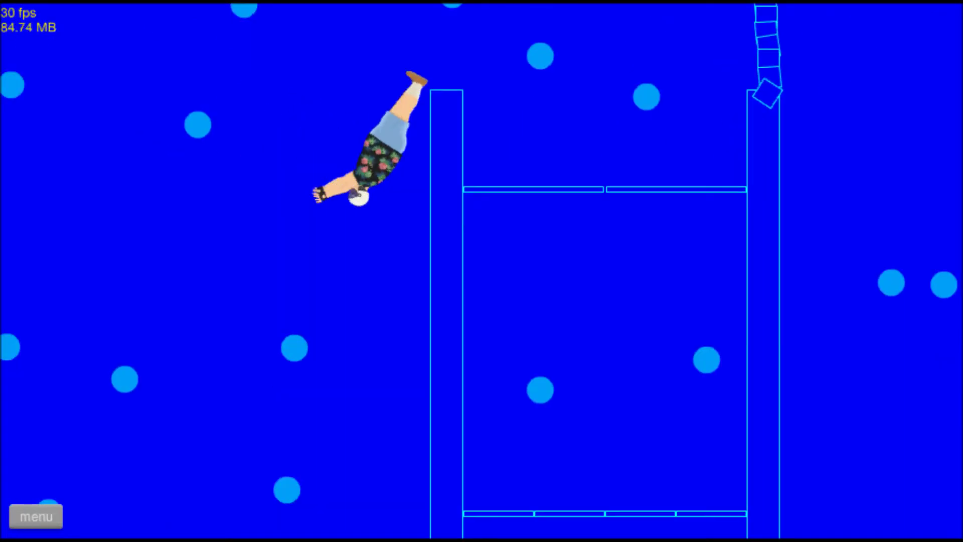
key("Escape")
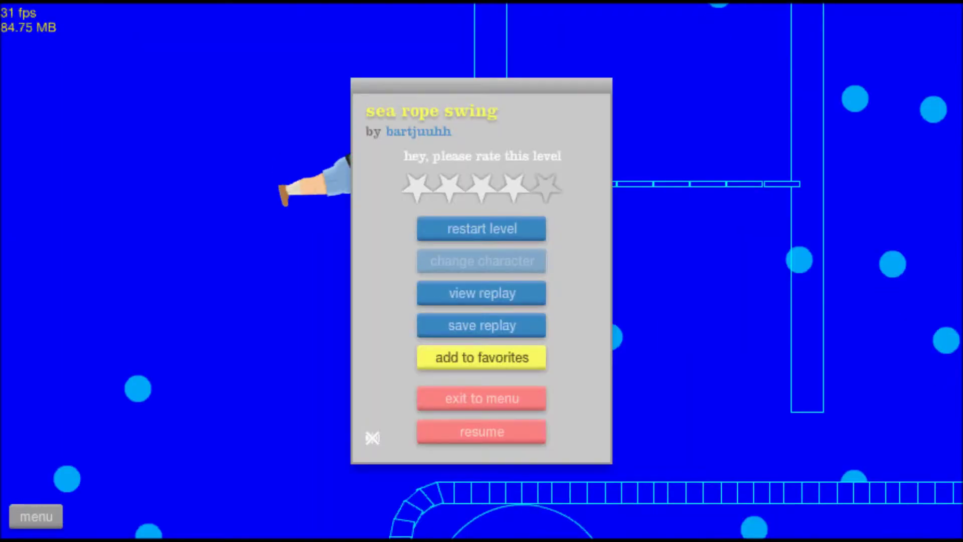
Complete sea rope swing in 45.10 seconds and exit its victory screen
key("Escape")
key("Escape")
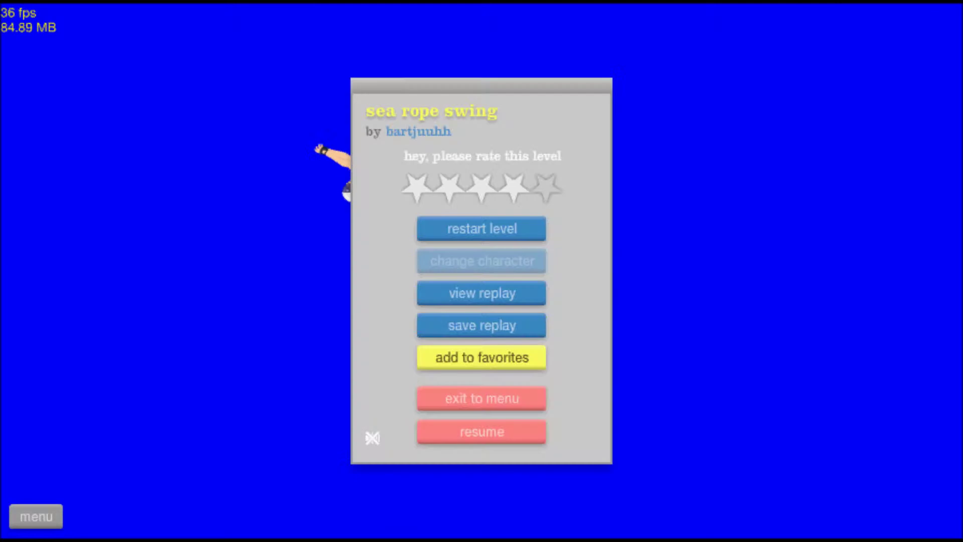
key("Escape")
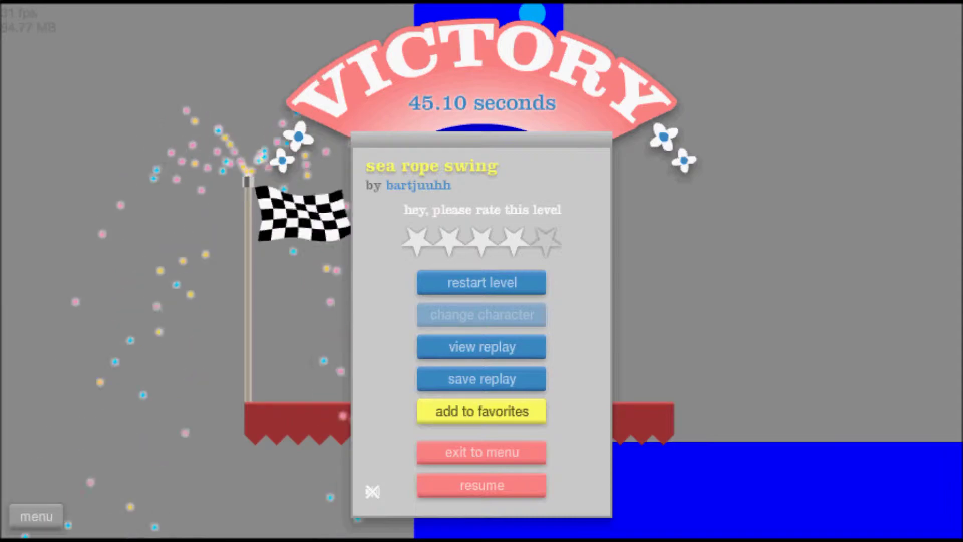
left_click(482, 452)
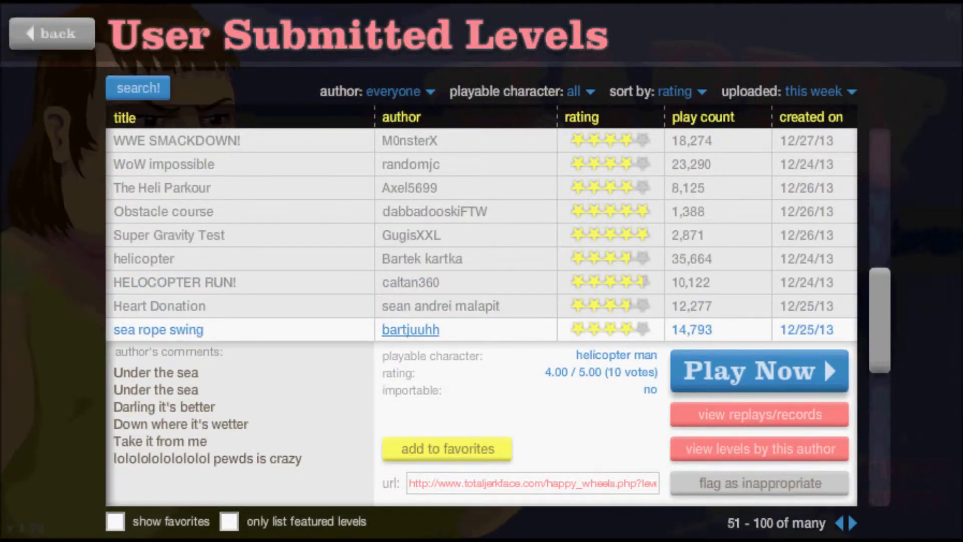
scroll(481, 361, "down", 5)
scroll(481, 361, "down", 2)
scroll(481, 362, "down", 1)
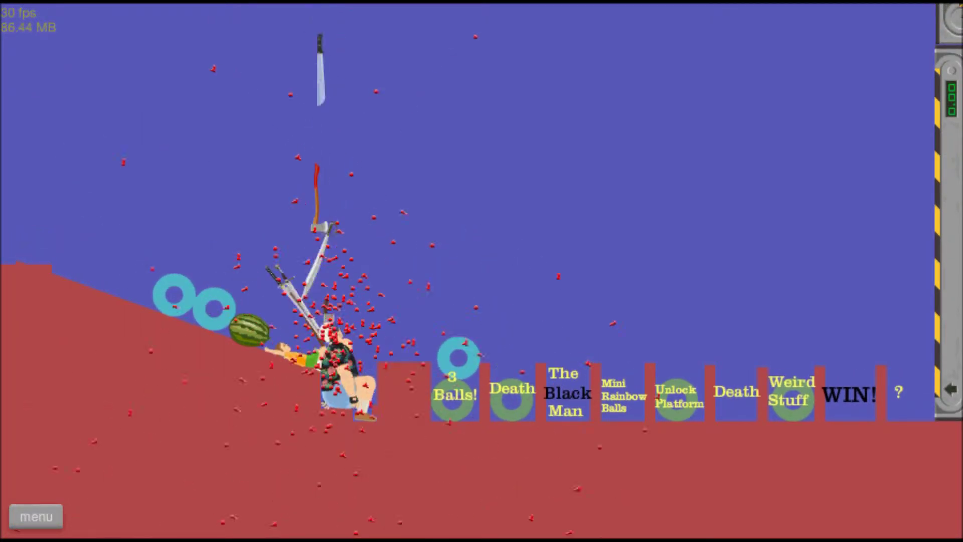
Restart New Ball Throw after dying and win it in 3.23 seconds
key("Return")
key("space")
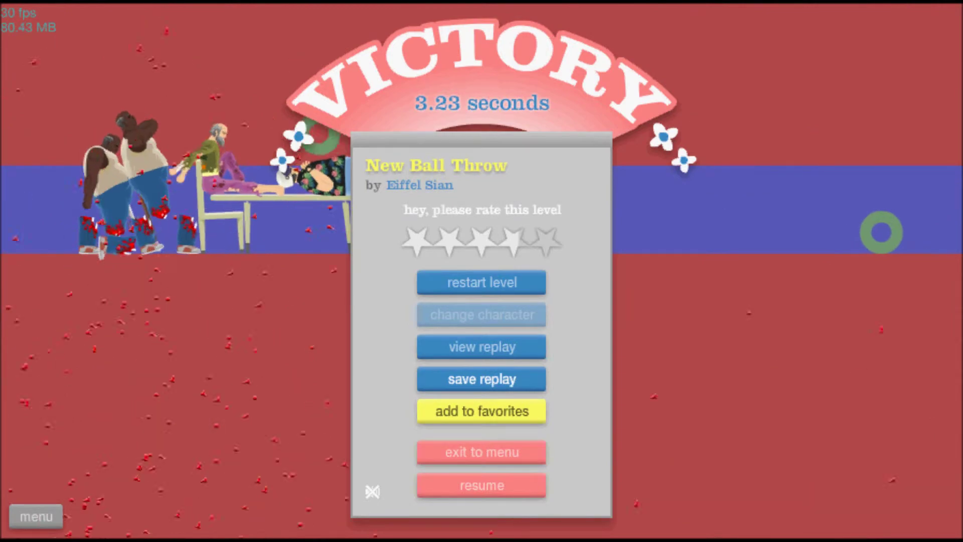
Return to the list, load (-EPIC Swordthrow-), and restart it from the pause menu
left_click(482, 451)
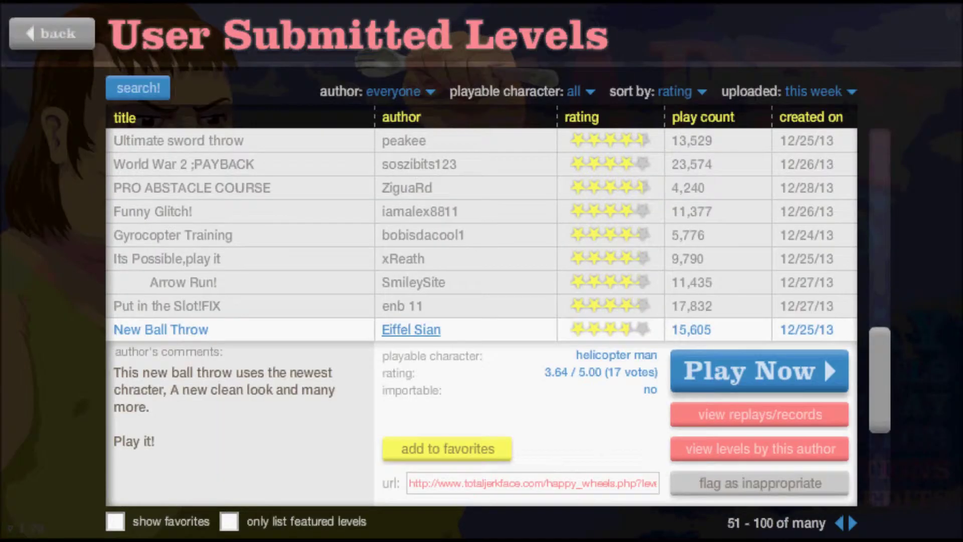
scroll(482, 316, "down", 2)
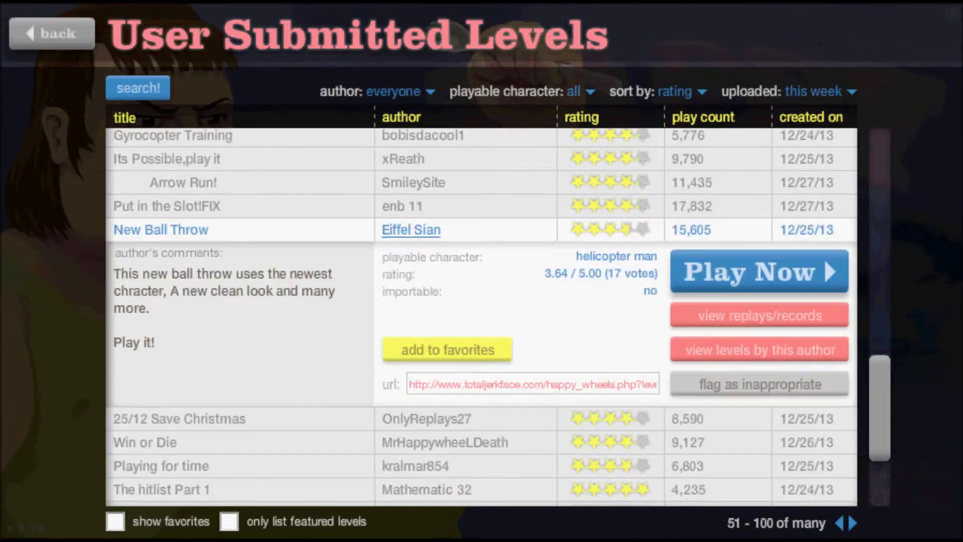
scroll(481, 316, "down", 1)
scroll(482, 316, "down", 1)
scroll(482, 316, "down", 1)
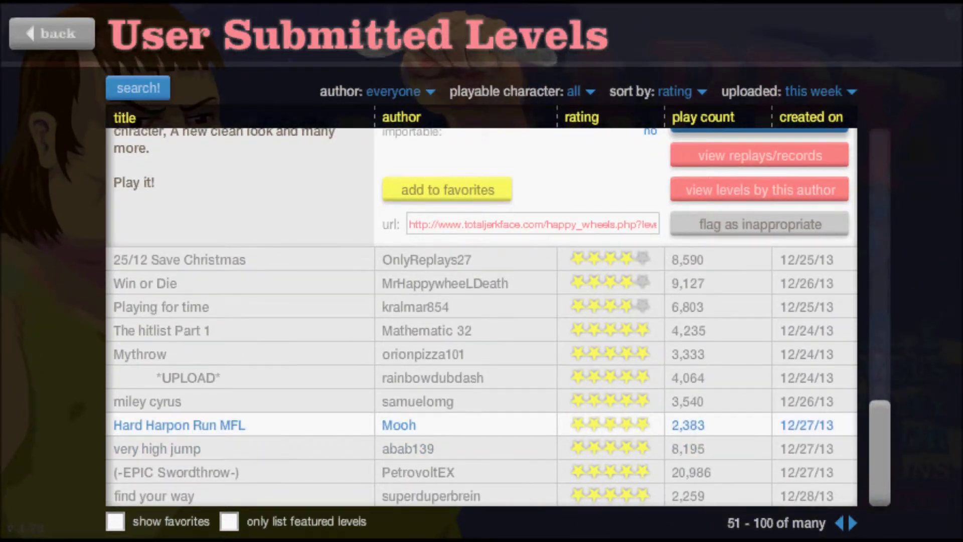
left_click(226, 472)
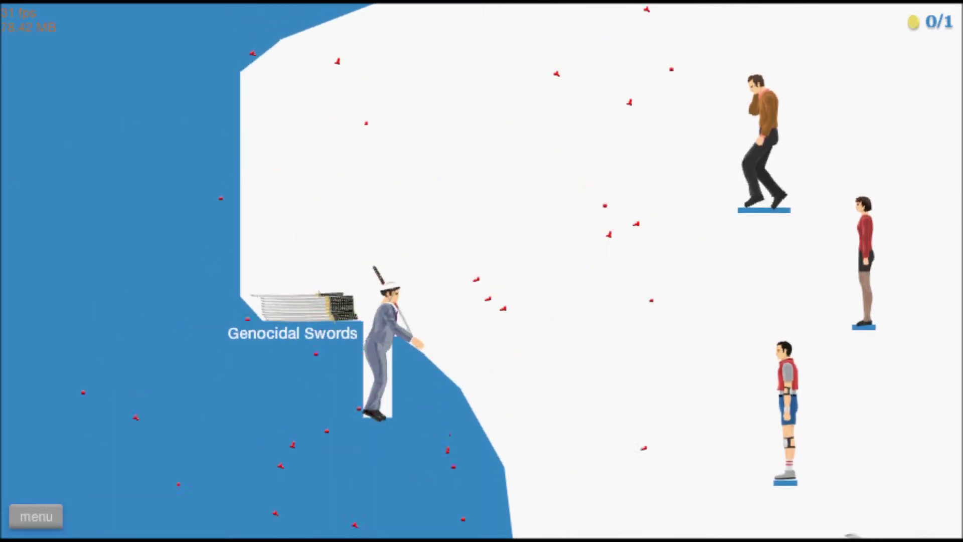
key("Escape")
left_click(479, 226)
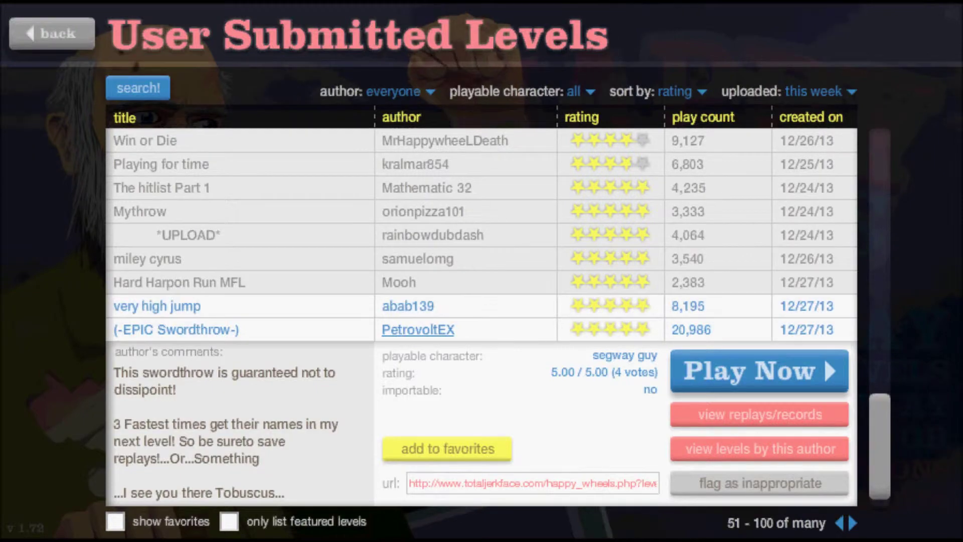
scroll(481, 316, "down", 1)
On the next list page, ride Super Gravity Test to the finish flag in 21.86 seconds
left_click(852, 522)
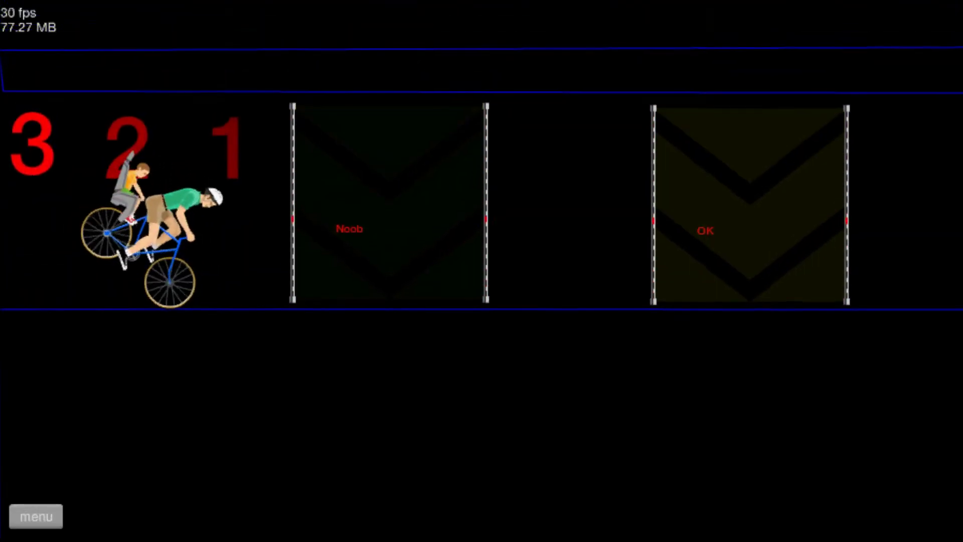
key("Up")
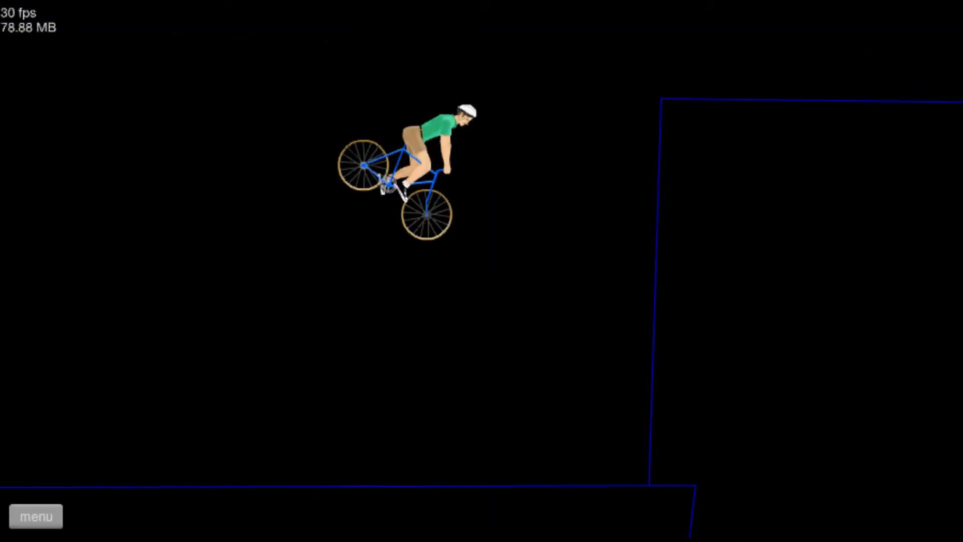
key("Right")
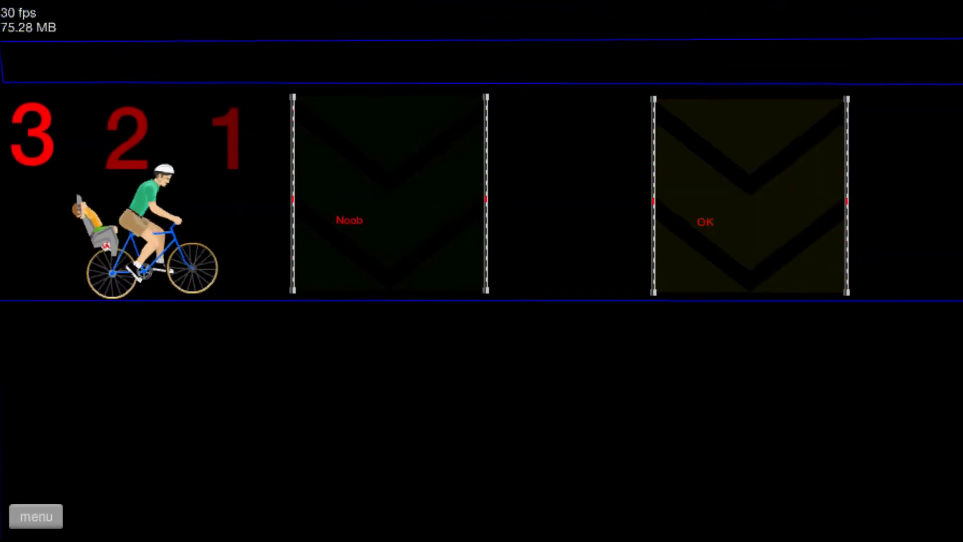
key("Left")
key("Up")
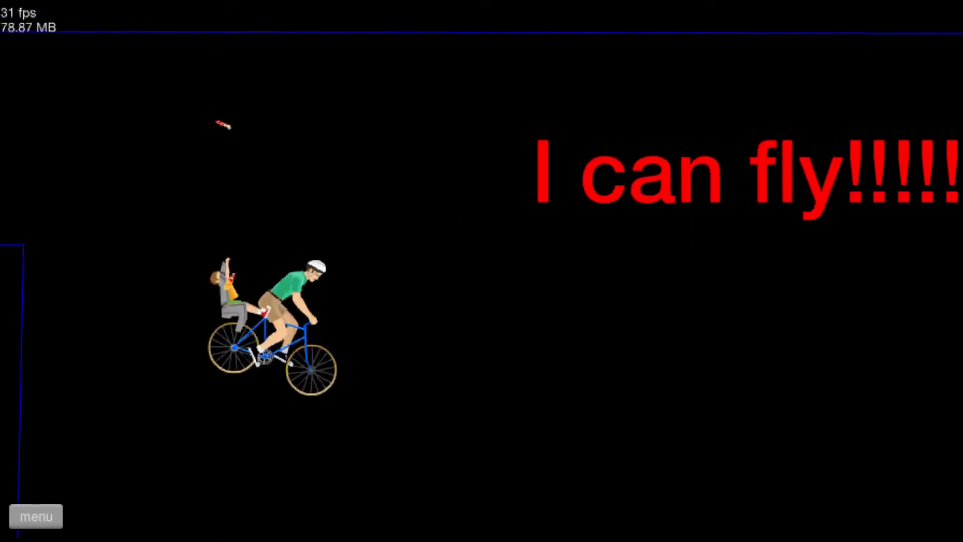
key("Right")
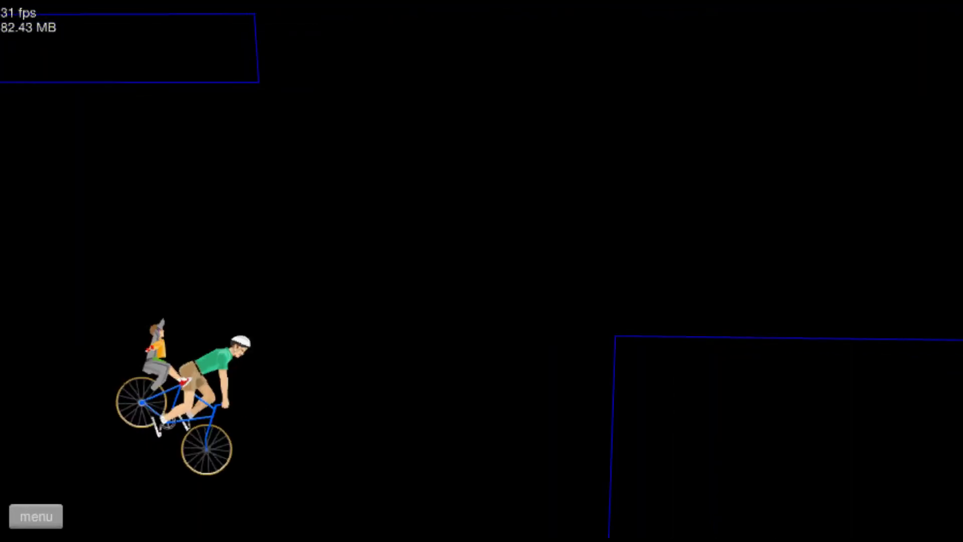
key("Up")
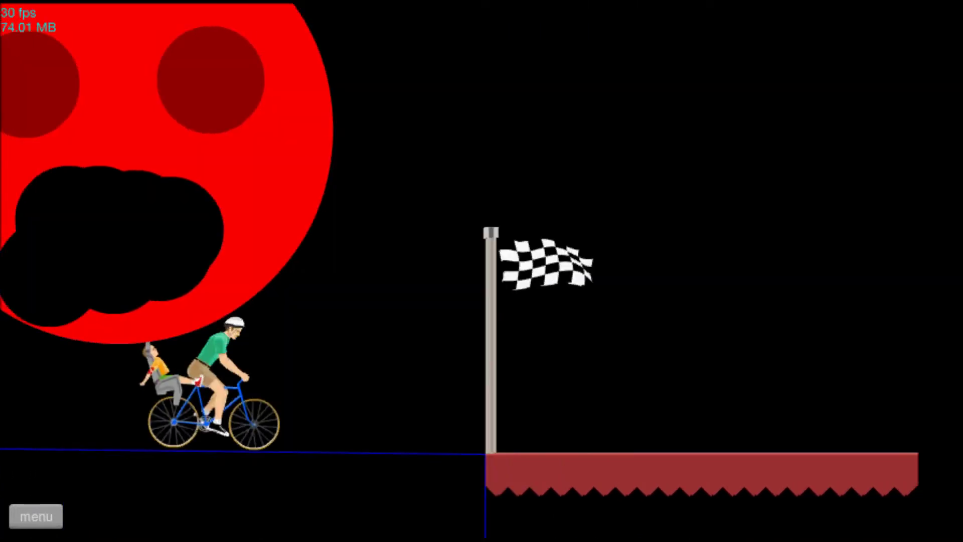
key("Up")
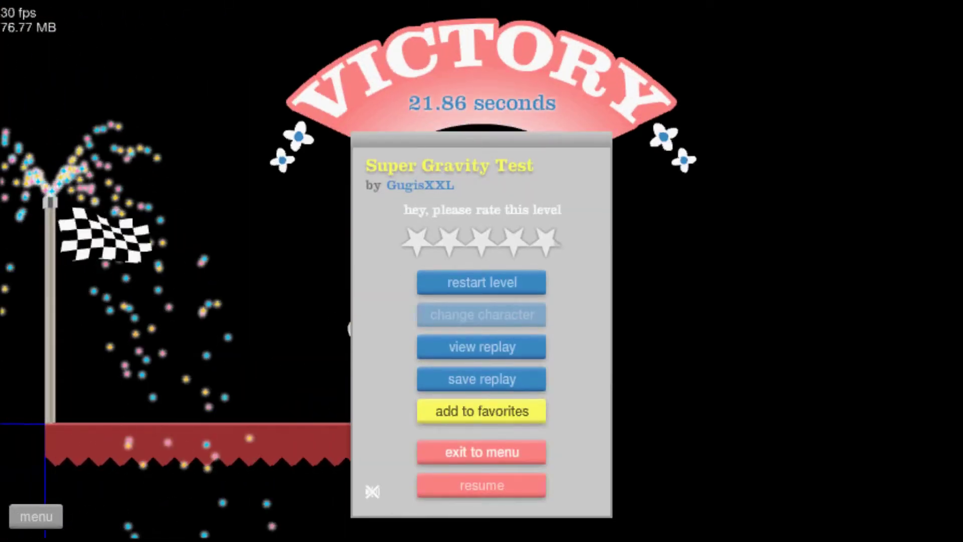
Exit to the level list and start Blue Neon Pogo Jump with the selected character
left_click(466, 451)
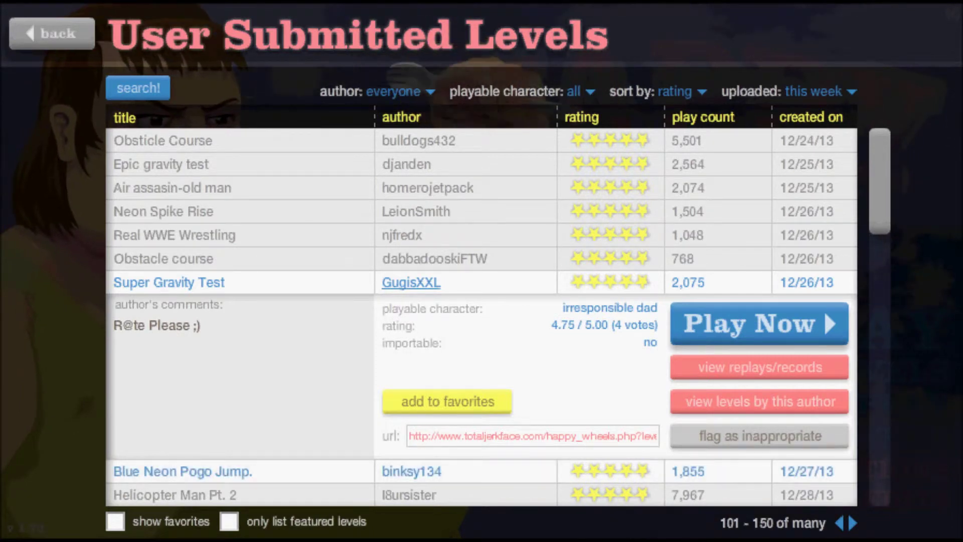
left_click(184, 472)
left_click(756, 346)
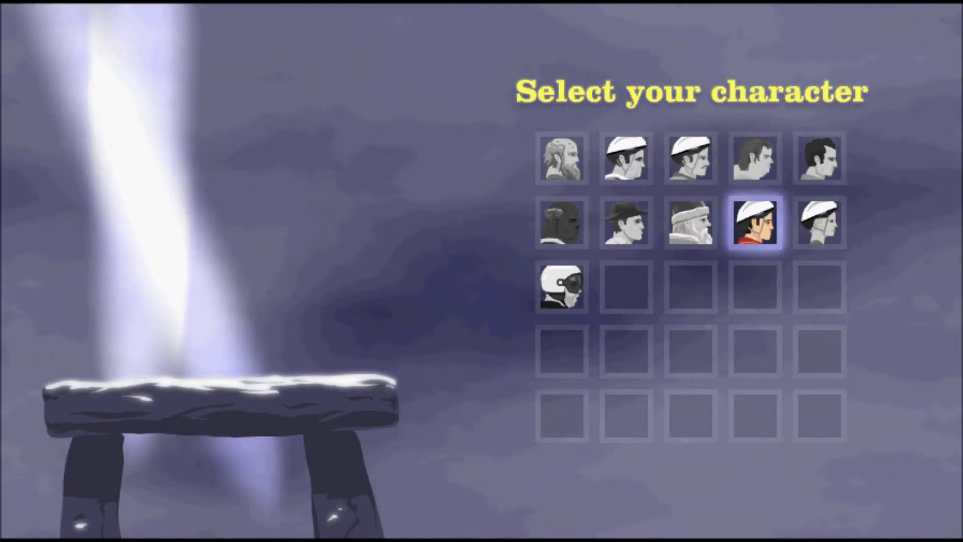
left_click(756, 223)
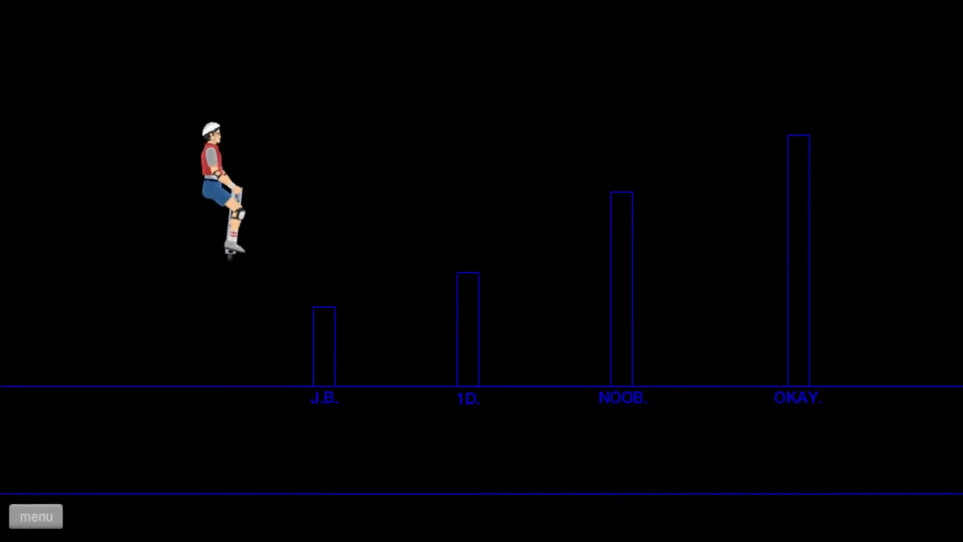
Bounce the pogo rider forward over the first pillars of Blue Neon Pogo Jump
key("space")
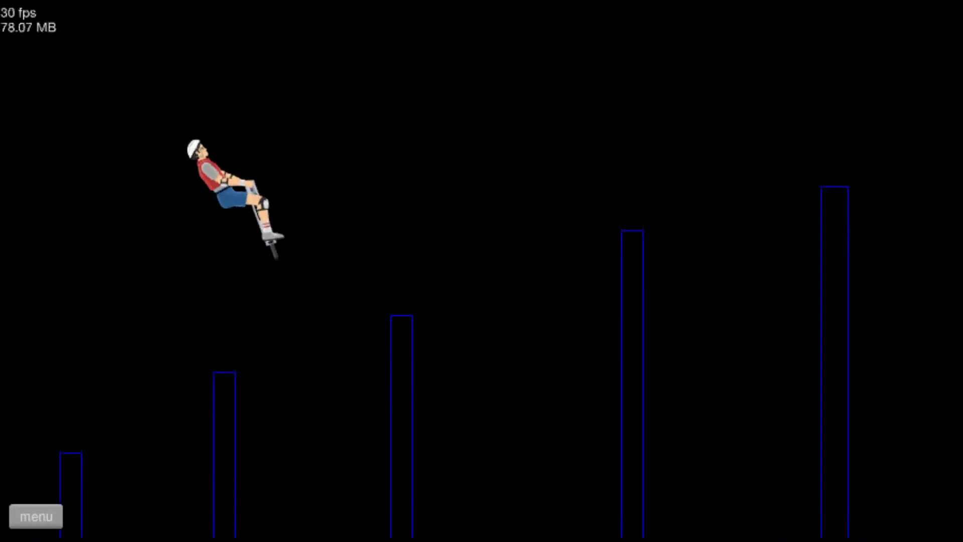
key("Right")
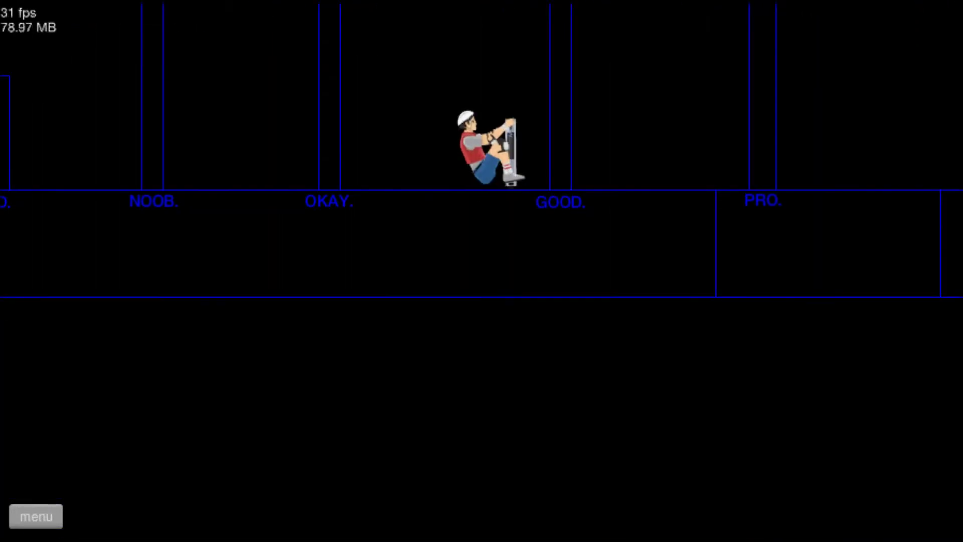
key("space")
key("space")
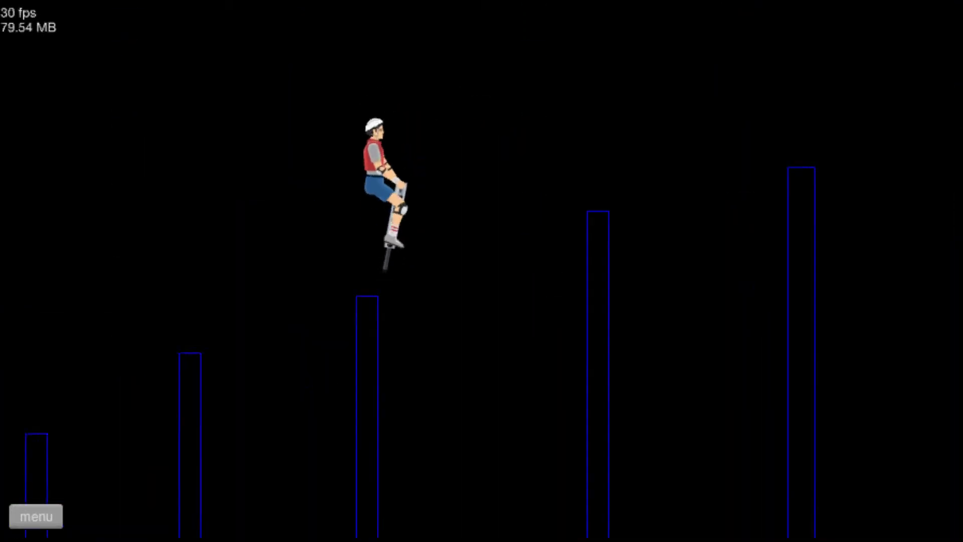
key("space")
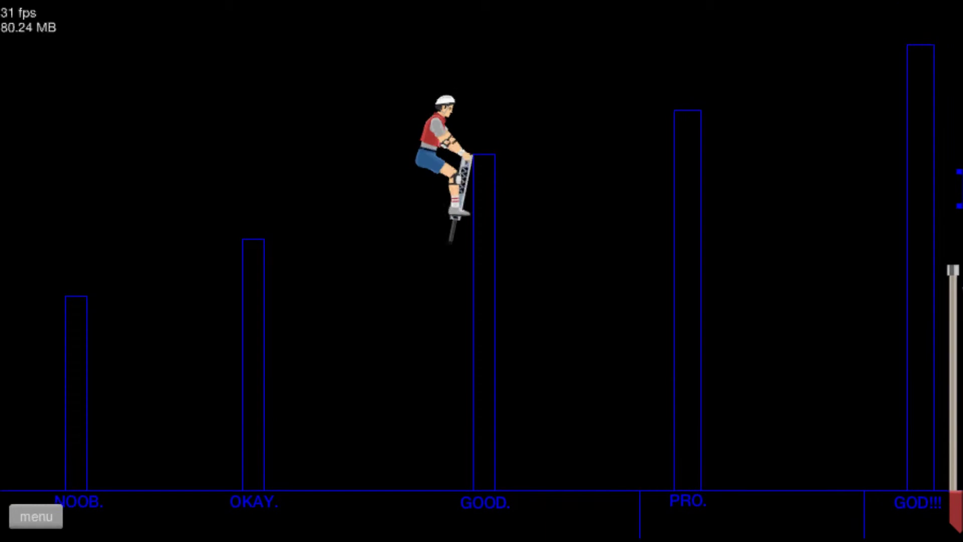
key("space")
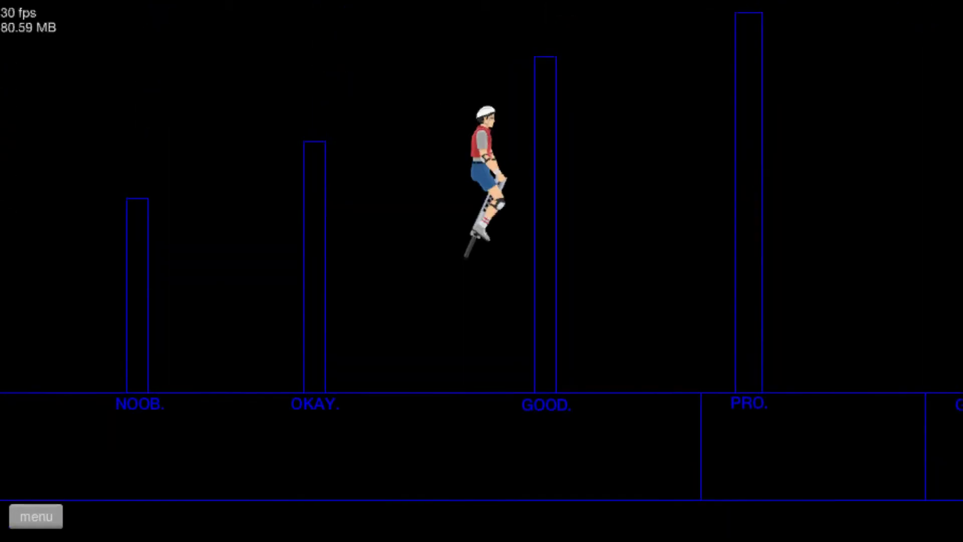
key("space")
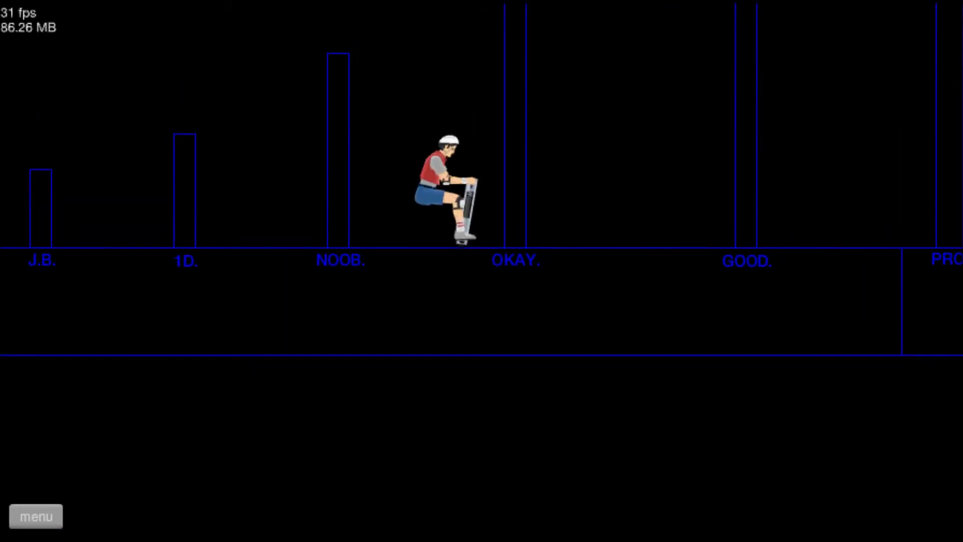
Launch the rider high past OKAY and PRO toward the finish flag
key("space")
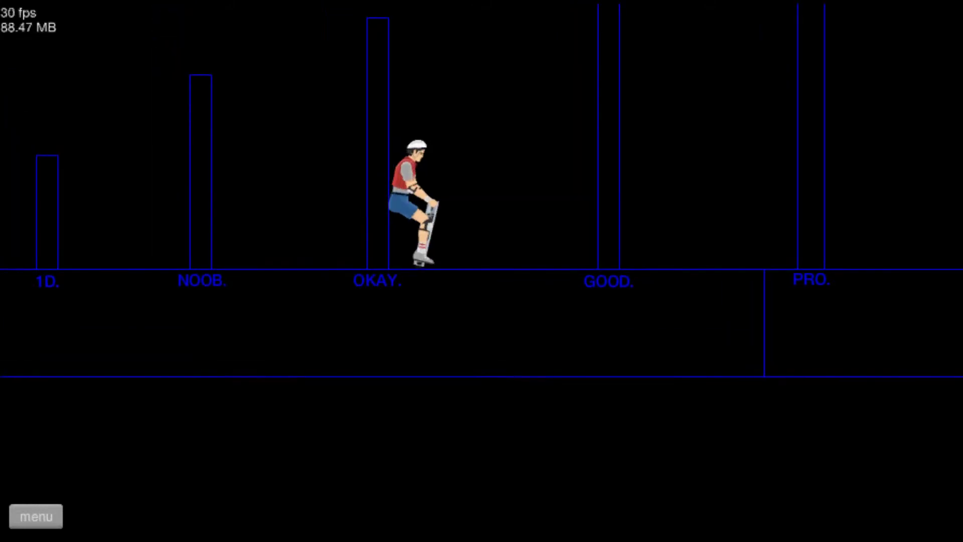
key("space")
key("Left")
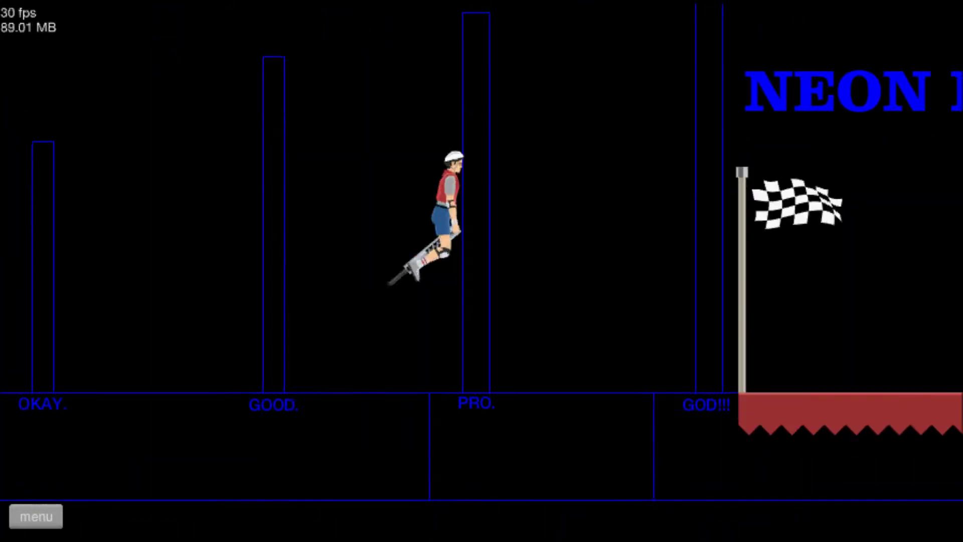
key("space")
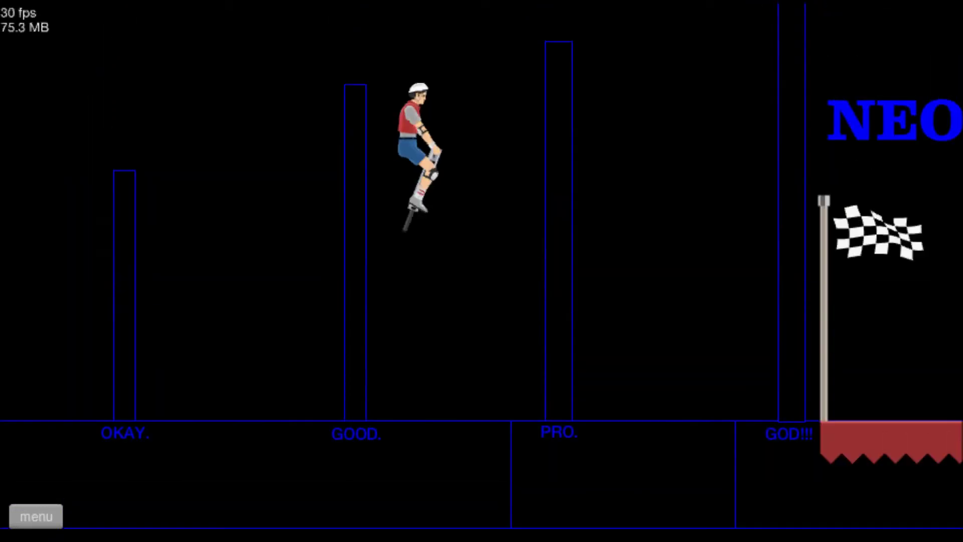
key("Right")
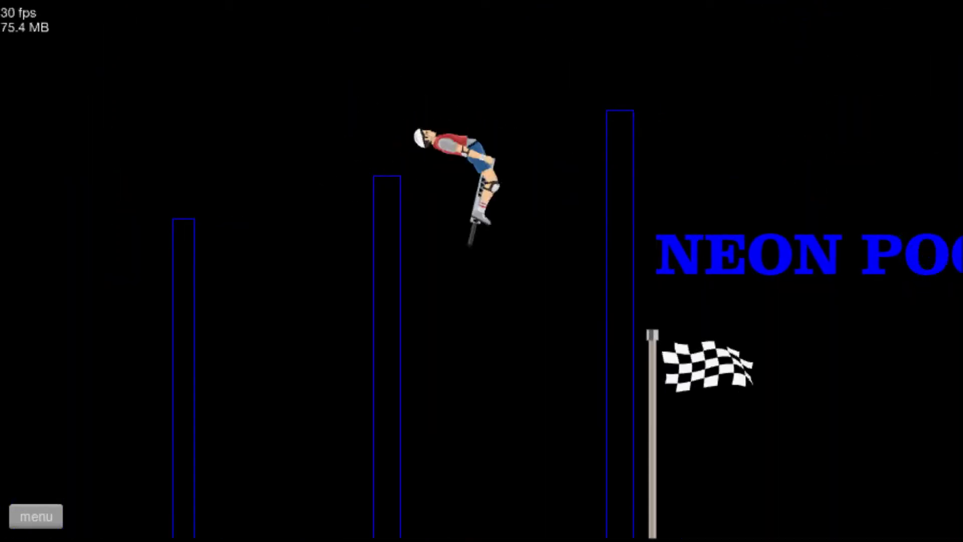
key("Left")
key("space")
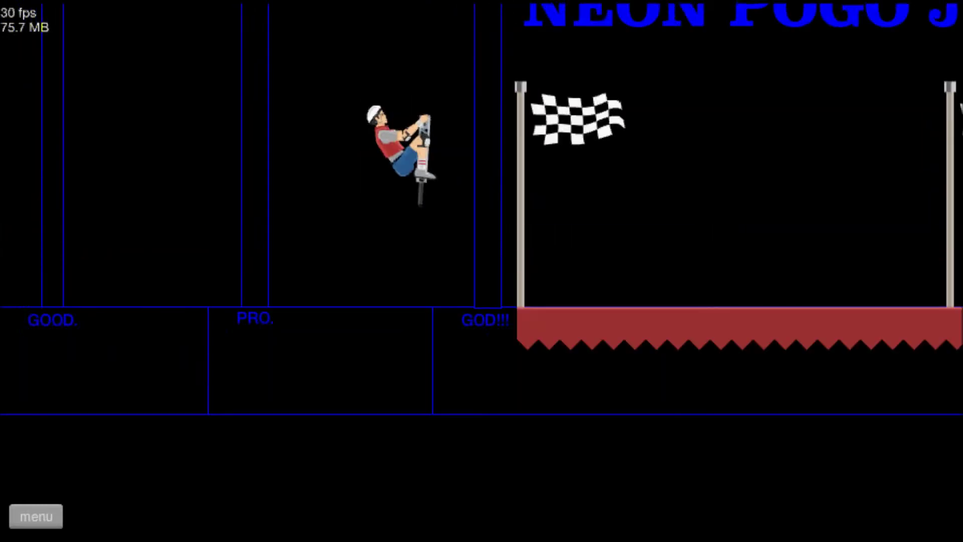
key("Right")
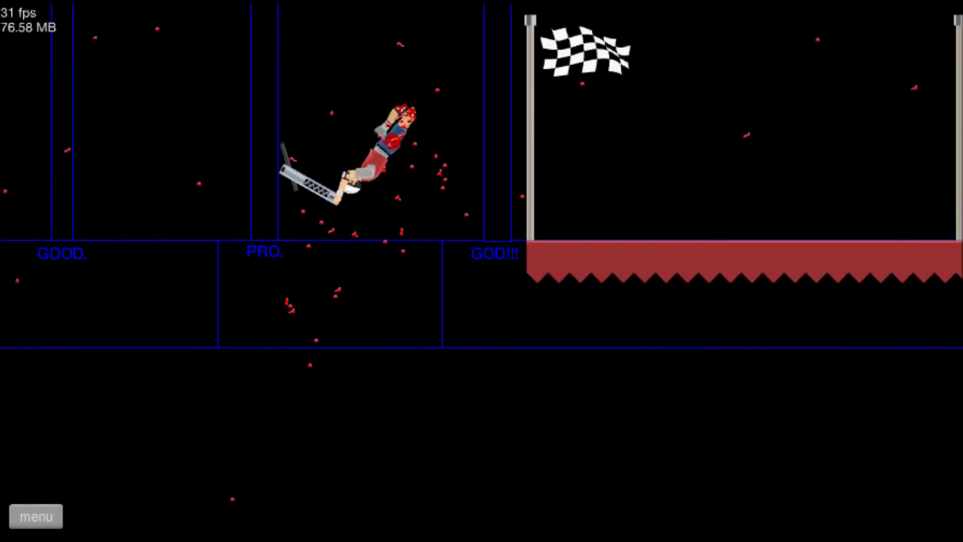
Spring repeatedly off the GOD!!! ledge, then restart the level after the crash
key("space")
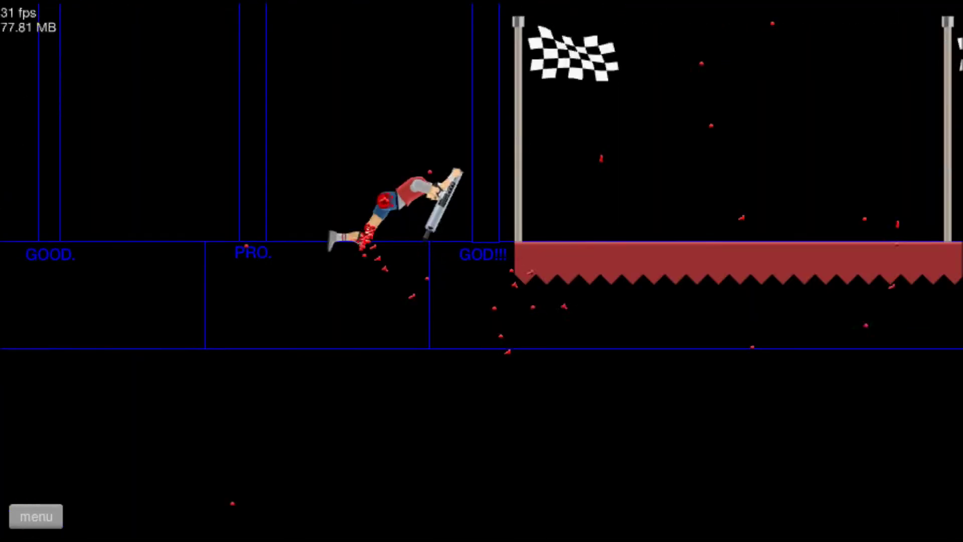
key("space")
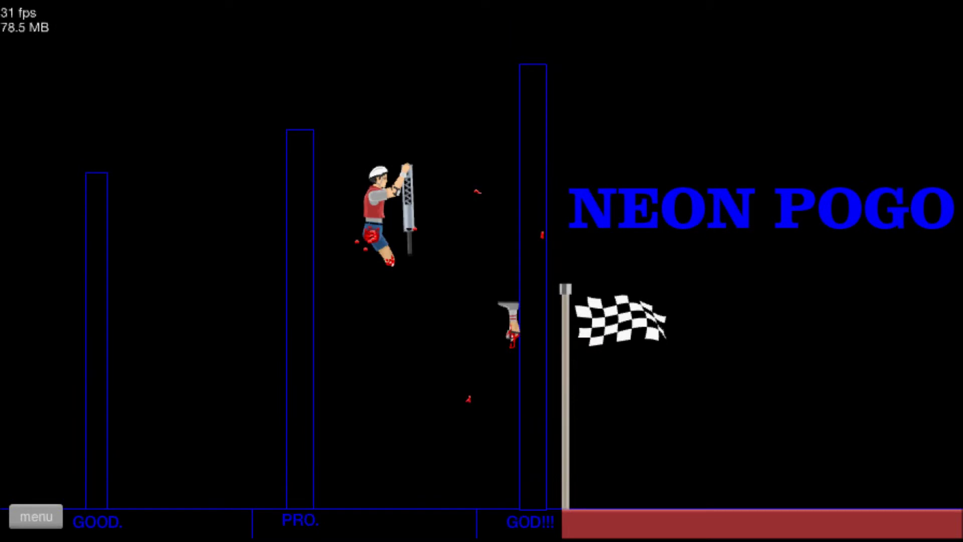
key("space")
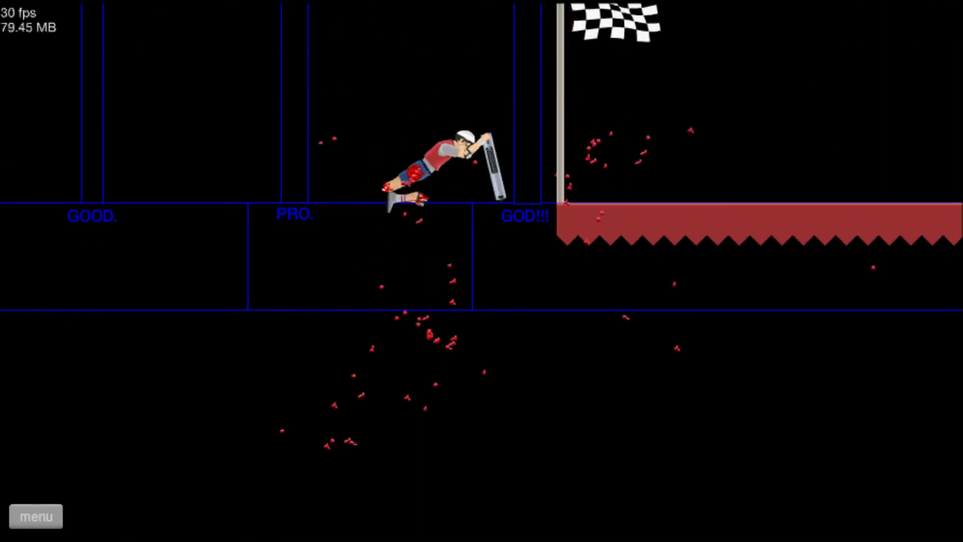
key("space")
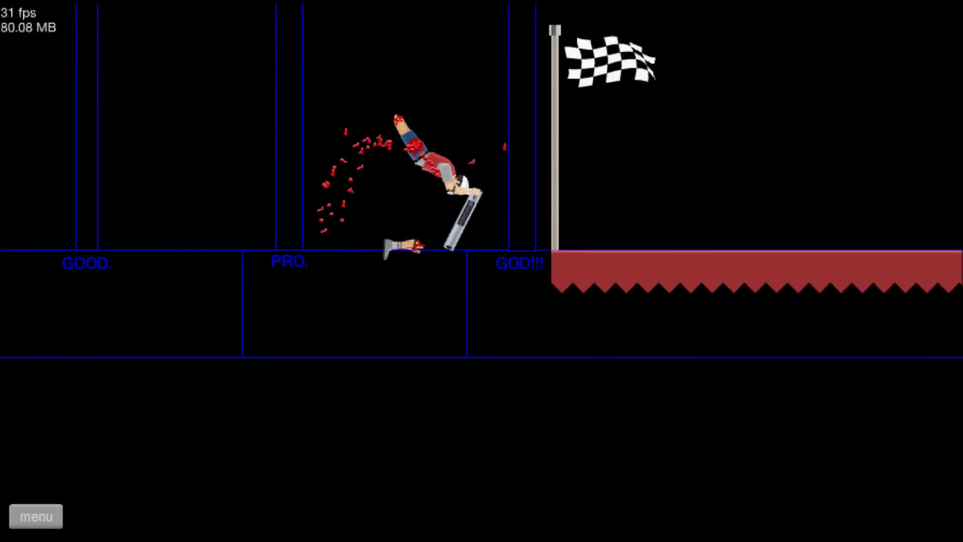
key("space")
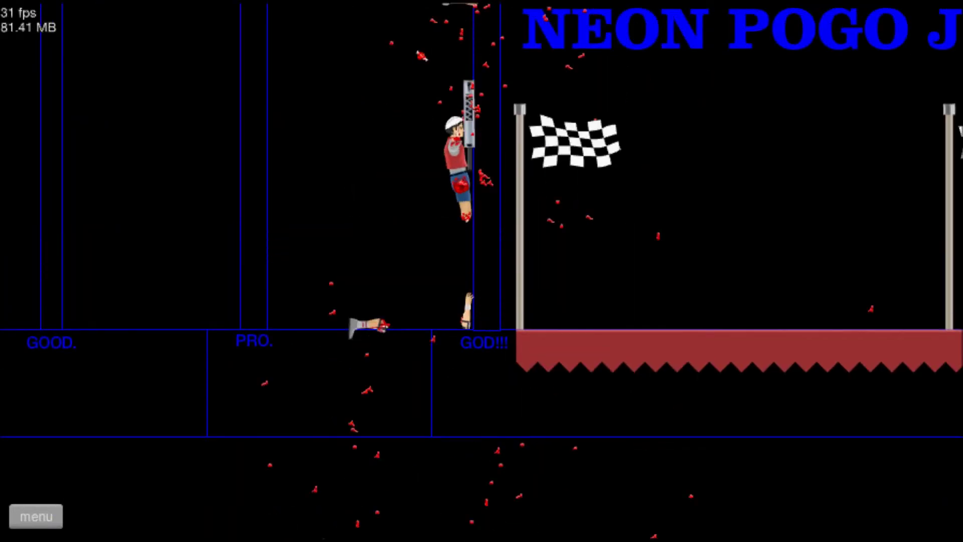
key("Escape")
key("Return")
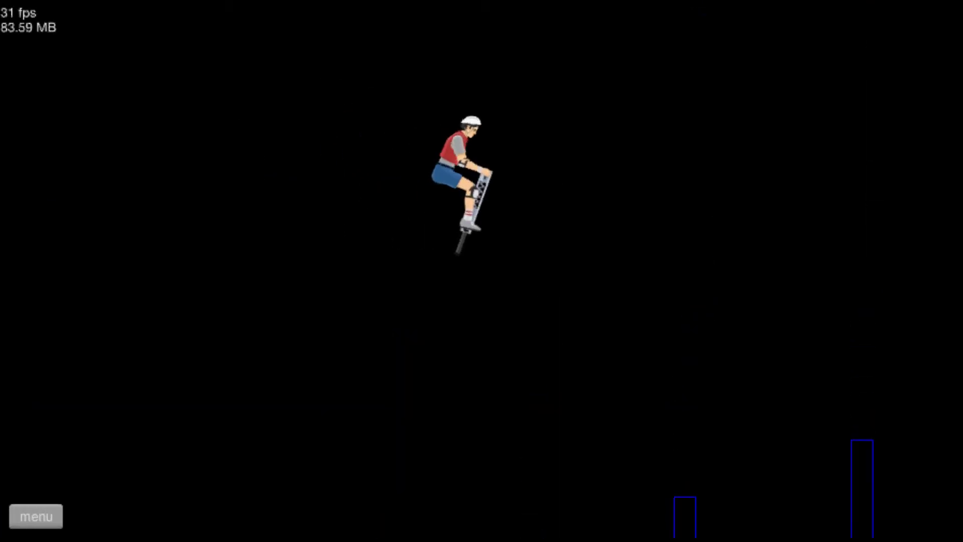
Restart Blue Neon Pogo Jump, bounce once, then pause to start over
key("Escape")
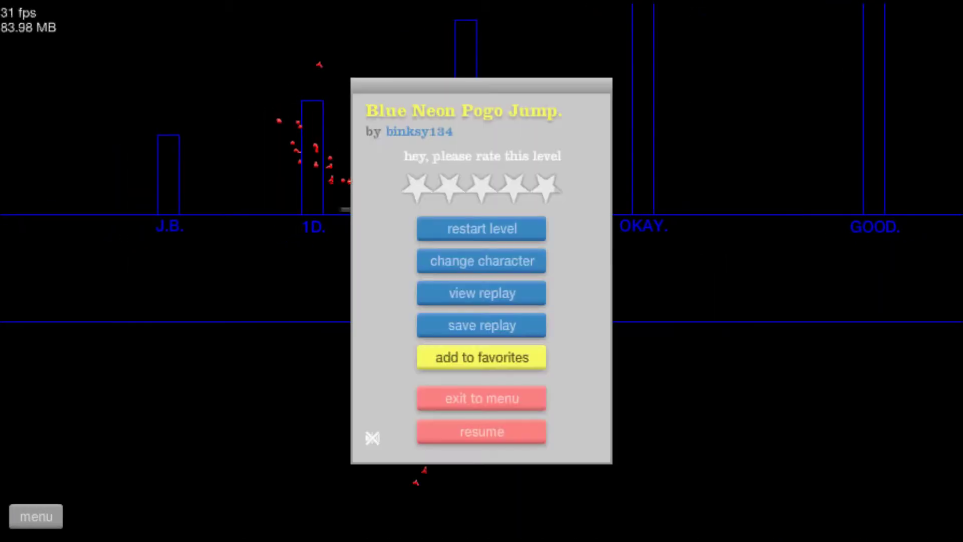
key("Return")
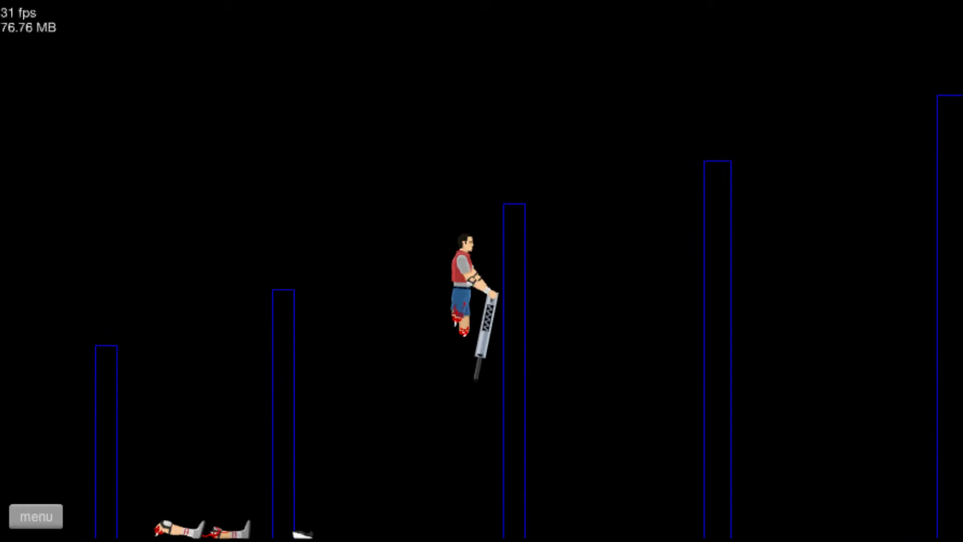
key("space")
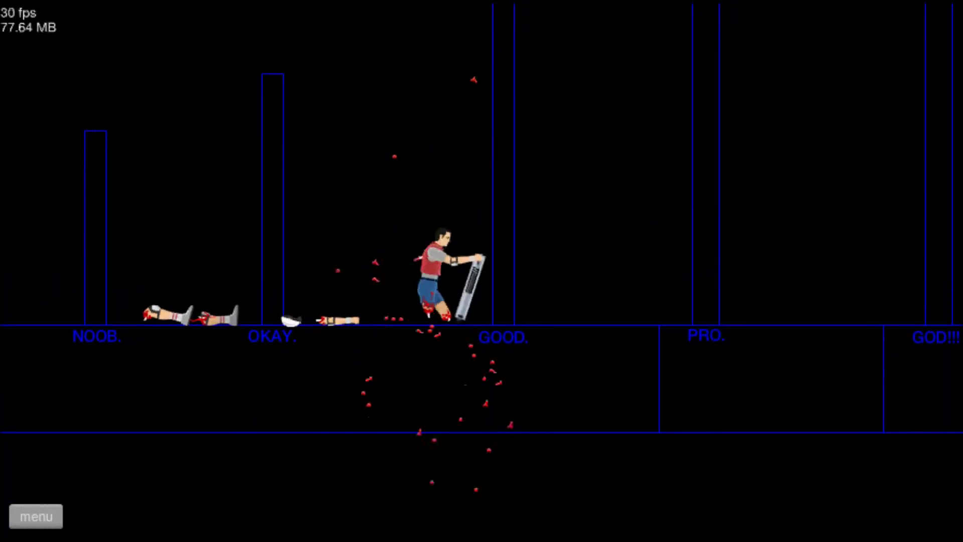
key("Escape")
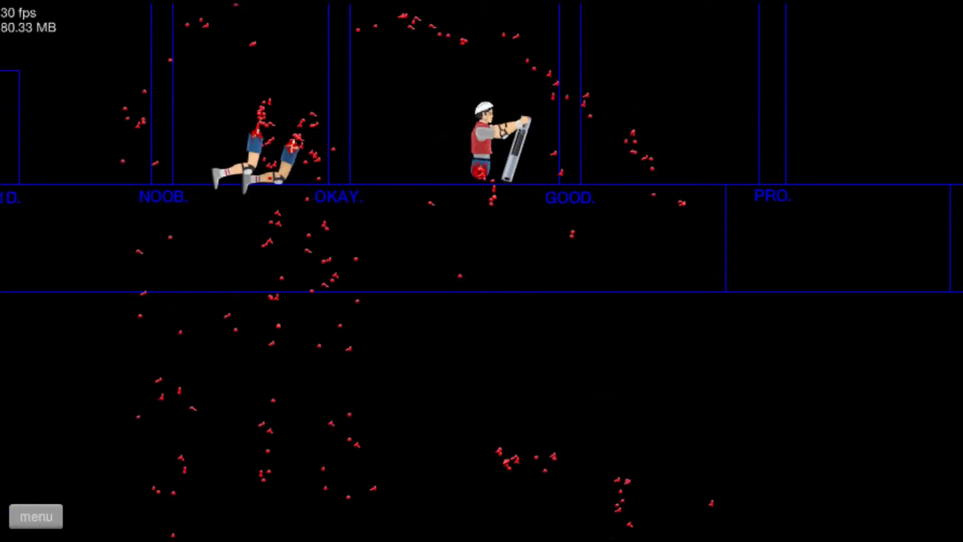
Bounce the pogo rider past the last pillars to the finish in 25.73 seconds
key("space")
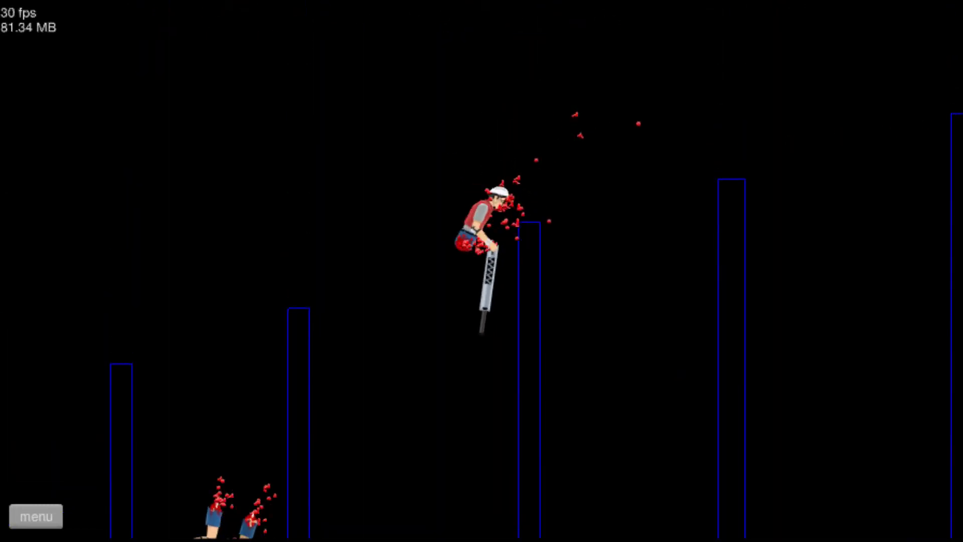
key("space")
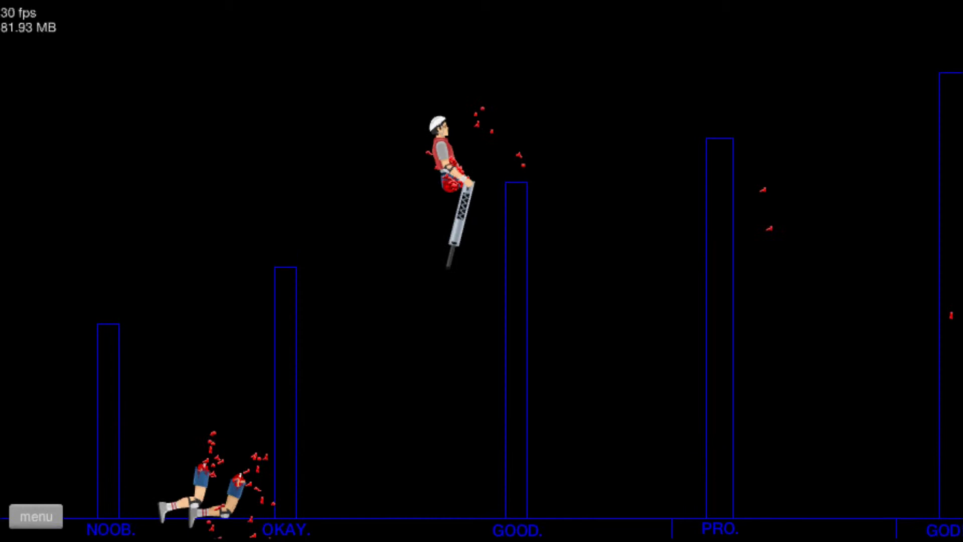
key("space")
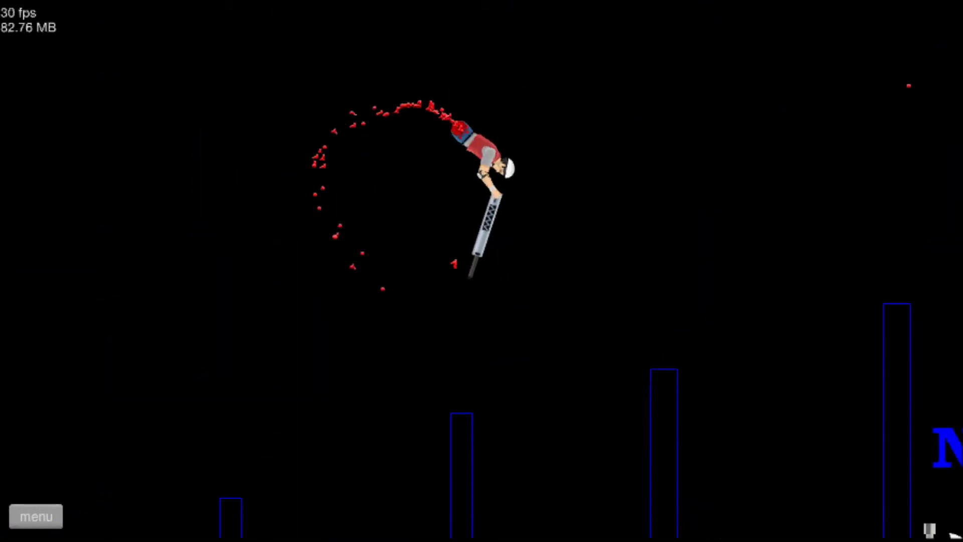
key("space")
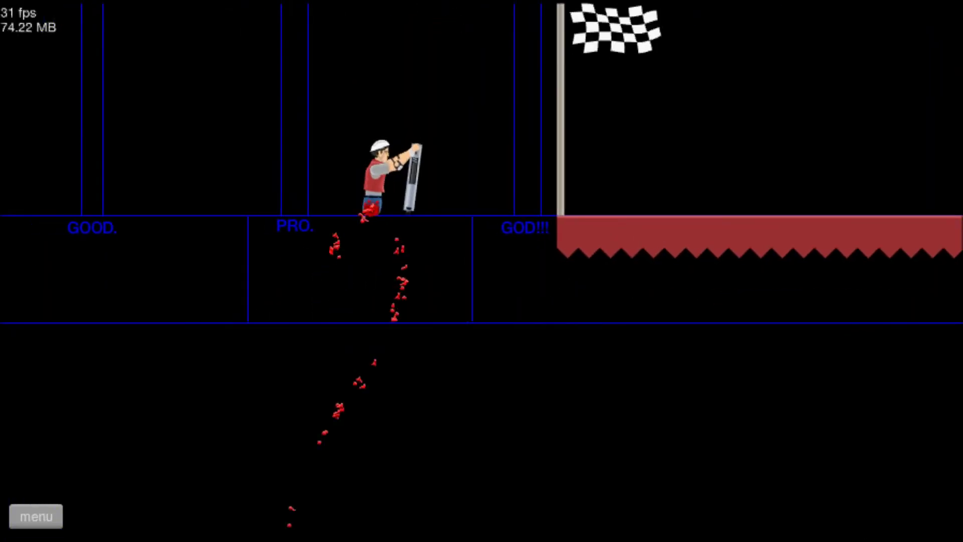
key("space")
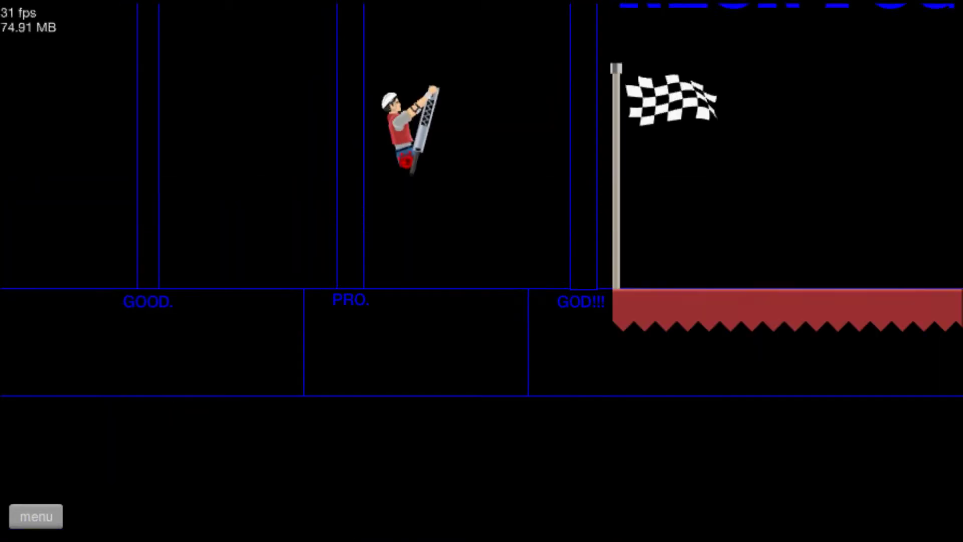
key("space")
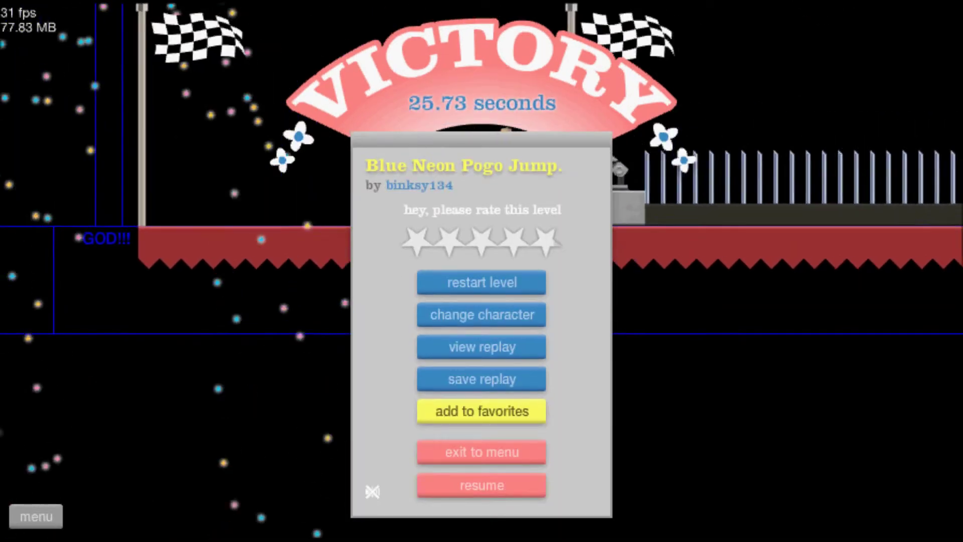
Play Helicopter Man Pt. 2 briefly as the wheelchair character, then exit to the levels list
left_click(482, 451)
scroll(482, 316, "down", 3)
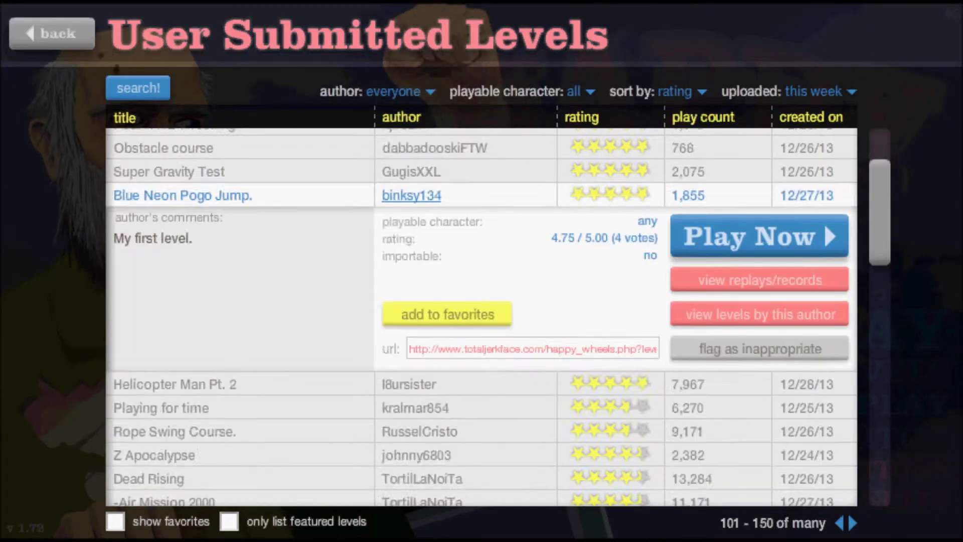
scroll(482, 316, "down", 3)
scroll(482, 316, "down", 1)
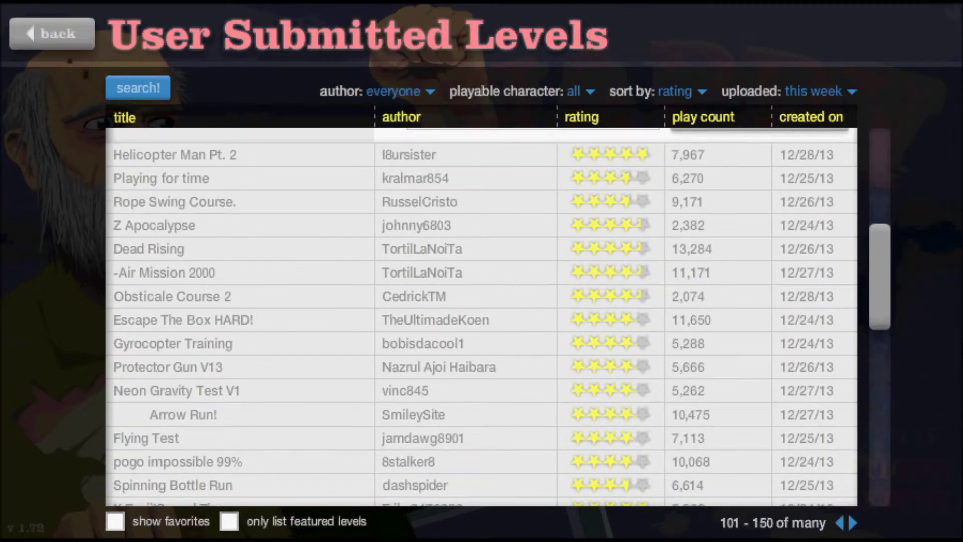
left_click(175, 154)
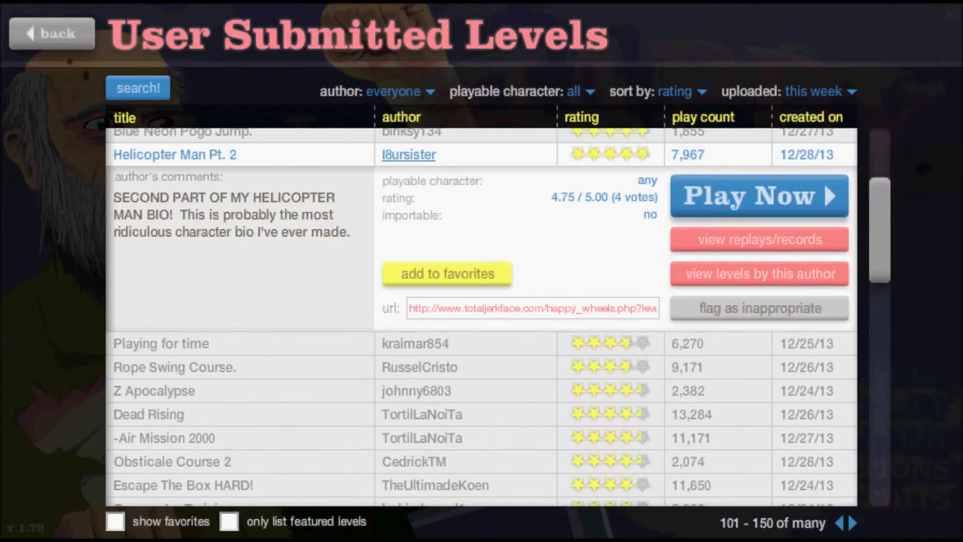
left_click(722, 194)
left_click(561, 222)
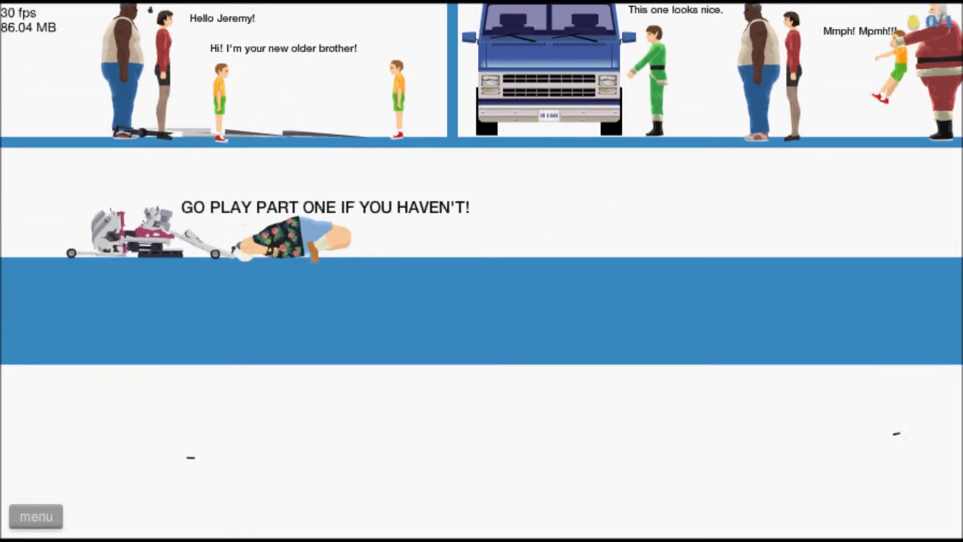
key("Escape")
left_click(482, 398)
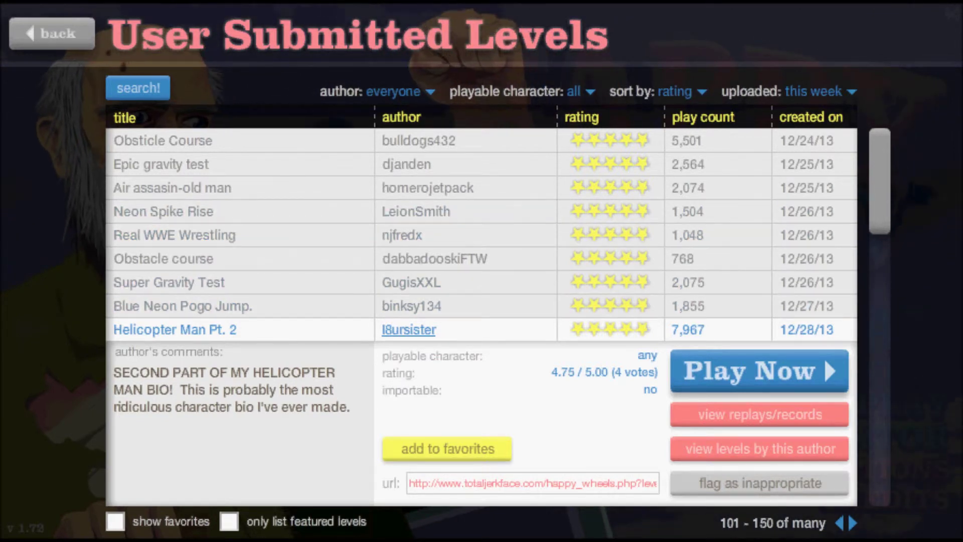
scroll(482, 316, "down", 3)
scroll(481, 316, "down", 3)
scroll(482, 300, "down", 1)
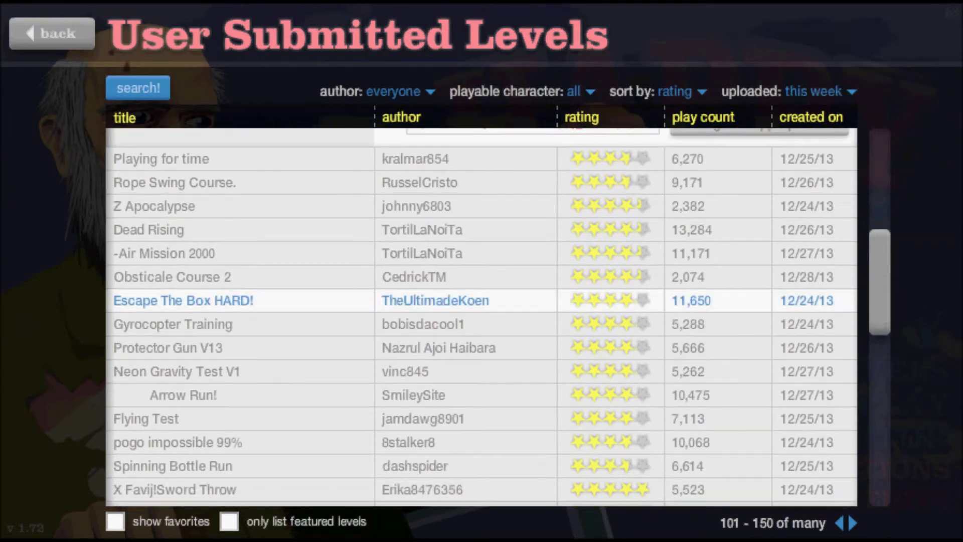
Start Escape The Box HARD! as the pogo-stick character after previewing several others
left_click(225, 301)
left_click(720, 341)
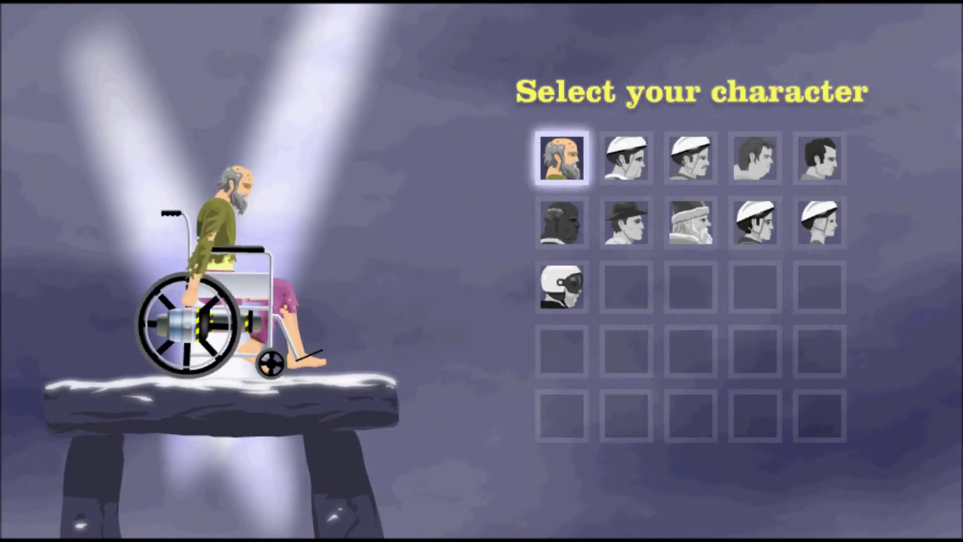
left_click(626, 158)
left_click(690, 159)
left_click(819, 158)
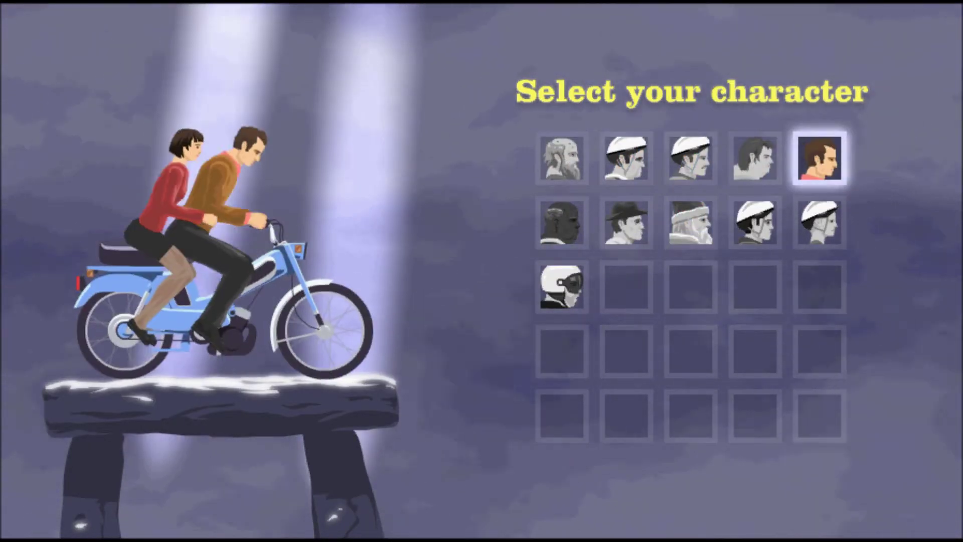
left_click(626, 222)
left_click(689, 222)
left_click(755, 222)
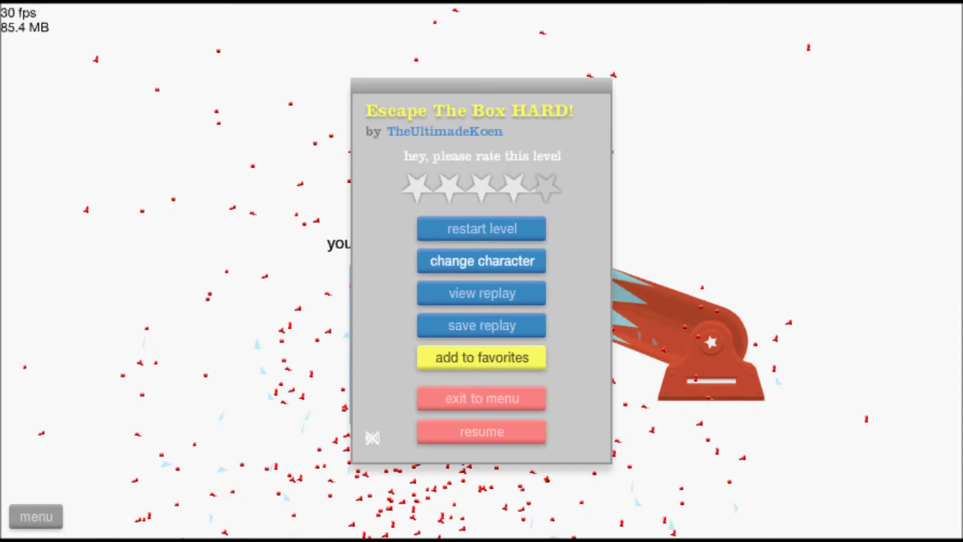
Restart a few times, then push the rider through the glass, winning in 5.76 seconds
key("Return")
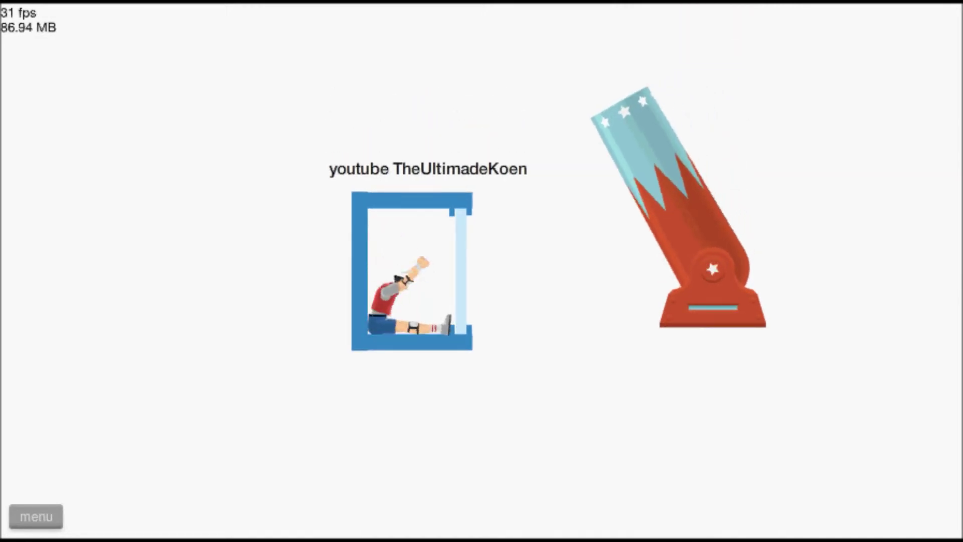
key("Return")
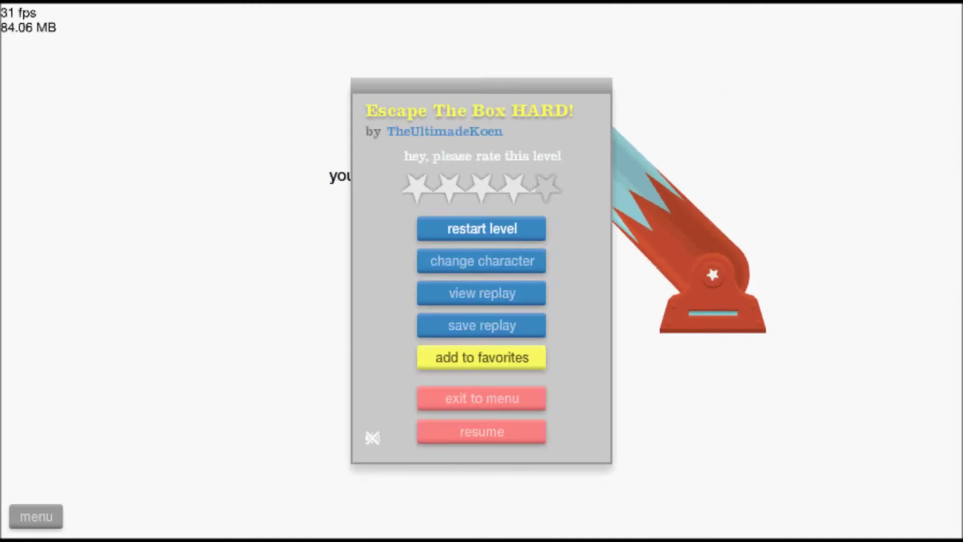
key("Return")
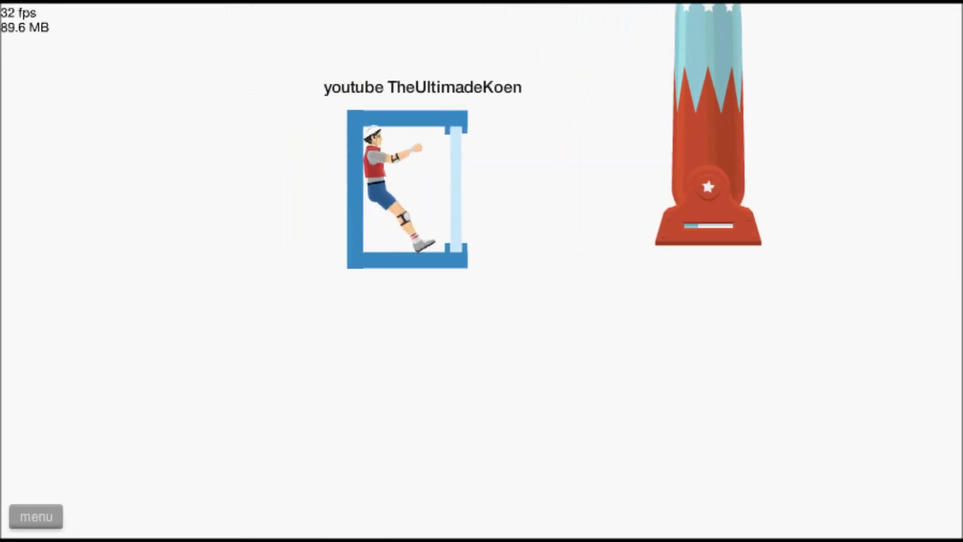
key("Return")
key("Return")
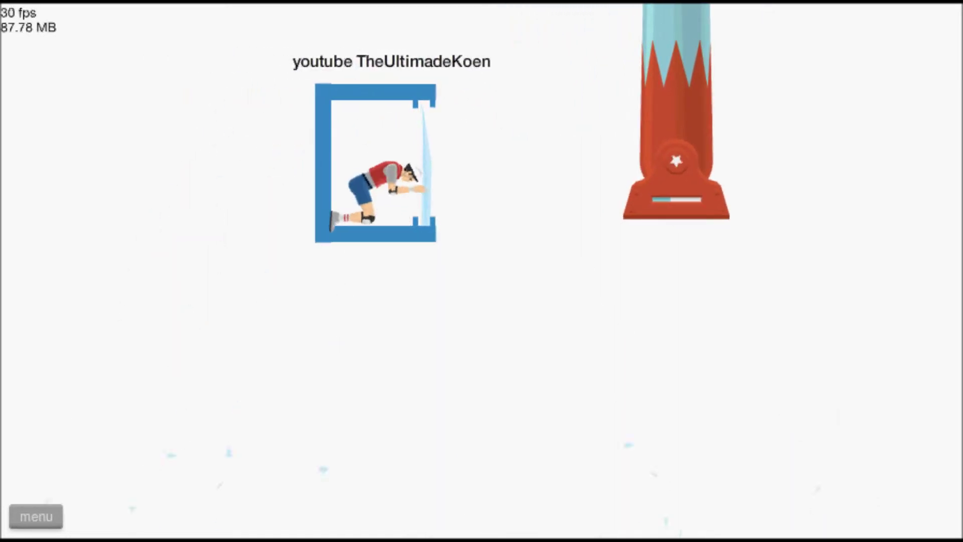
key("Up")
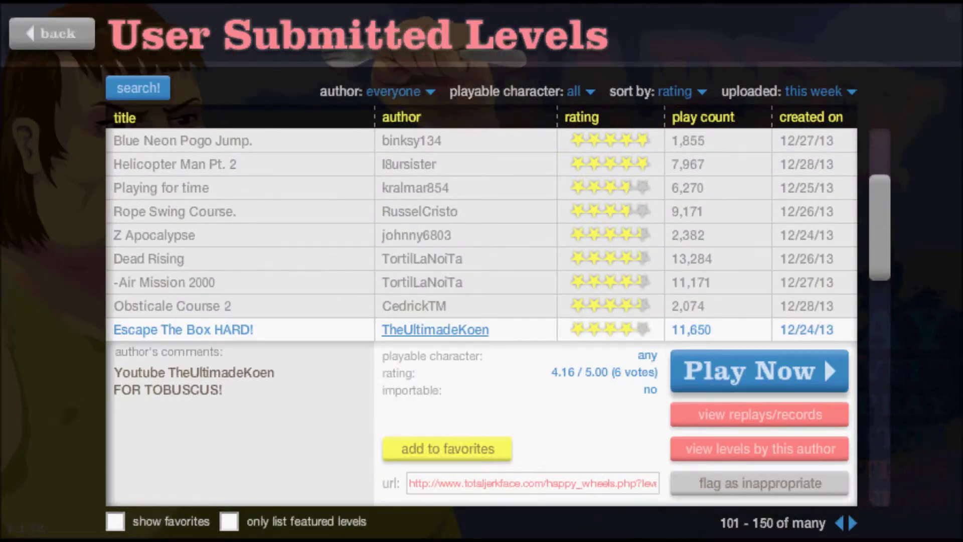
scroll(482, 316, "down", 5)
scroll(481, 316, "down", 5)
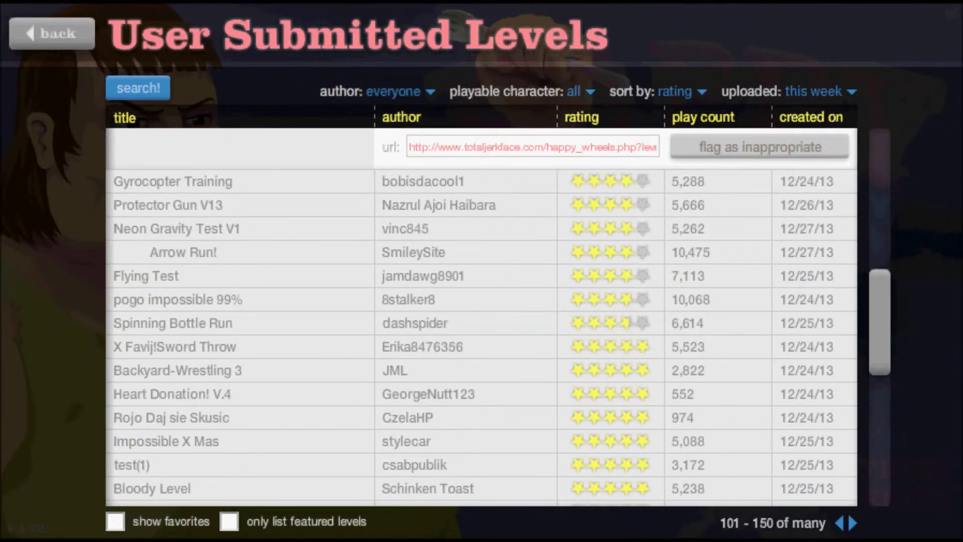
Start pogo impossible 99% as the pogo rider and bounce to the goal in 9.16 seconds
left_click(481, 300)
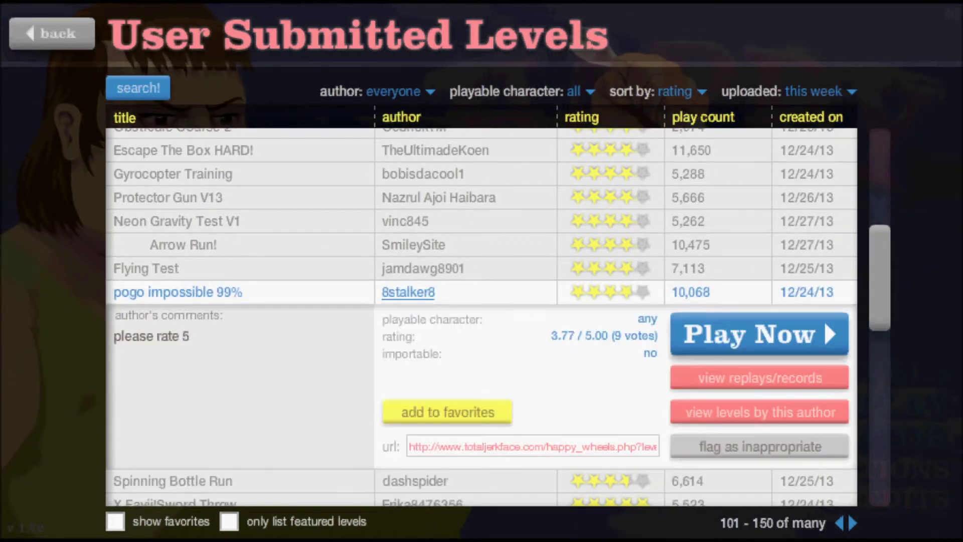
left_click(824, 320)
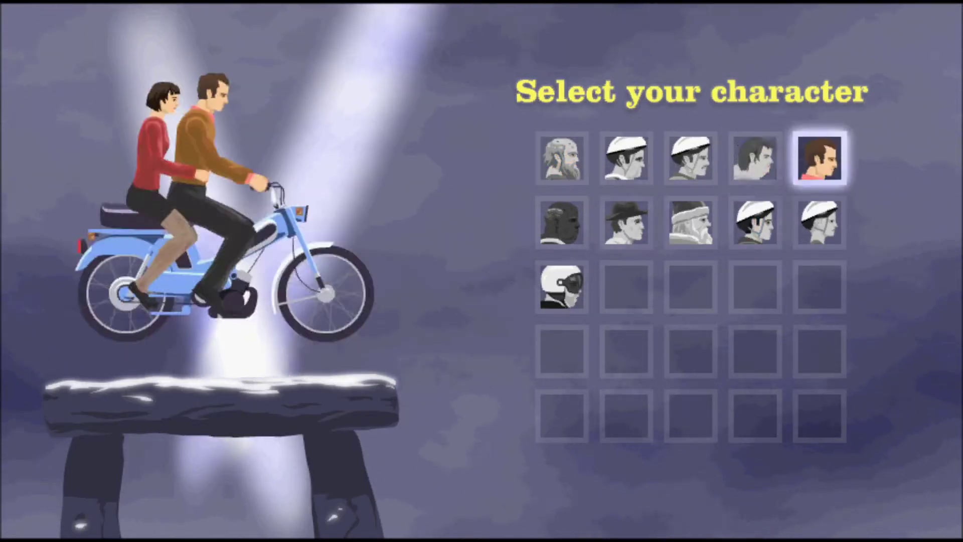
key("Down")
key("space")
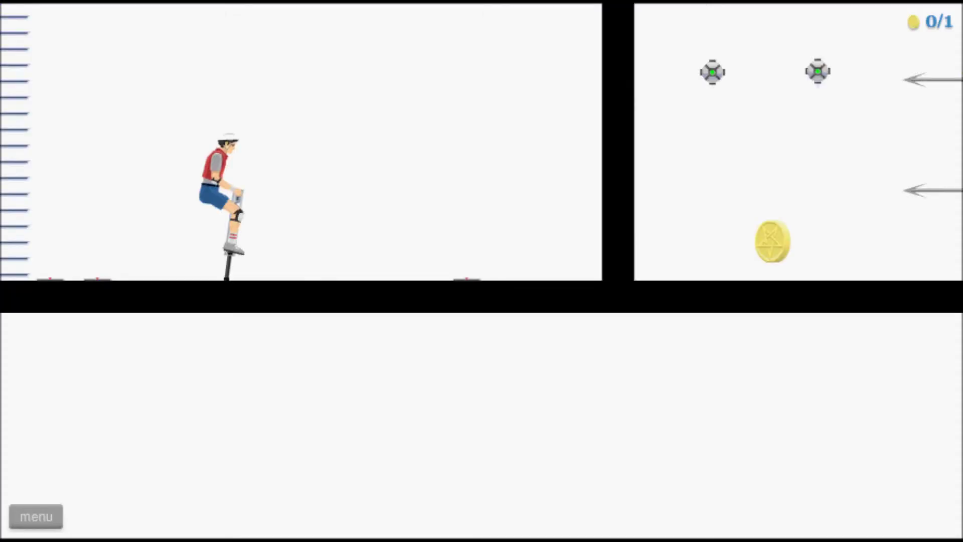
key("space")
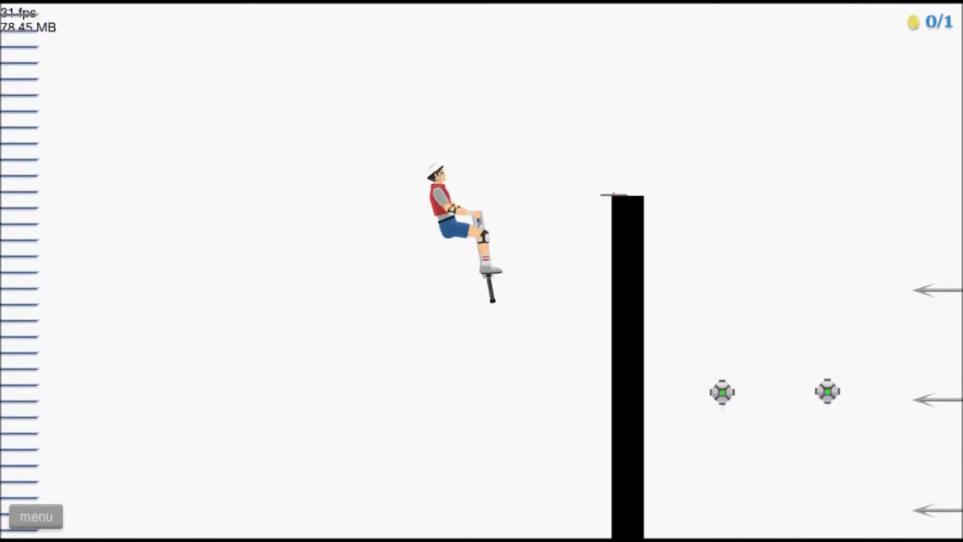
key("space")
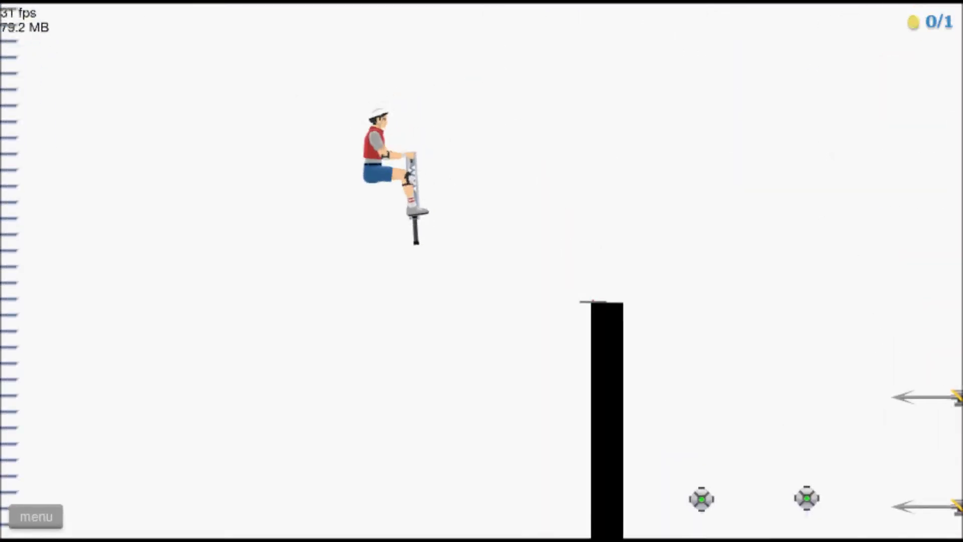
key("space")
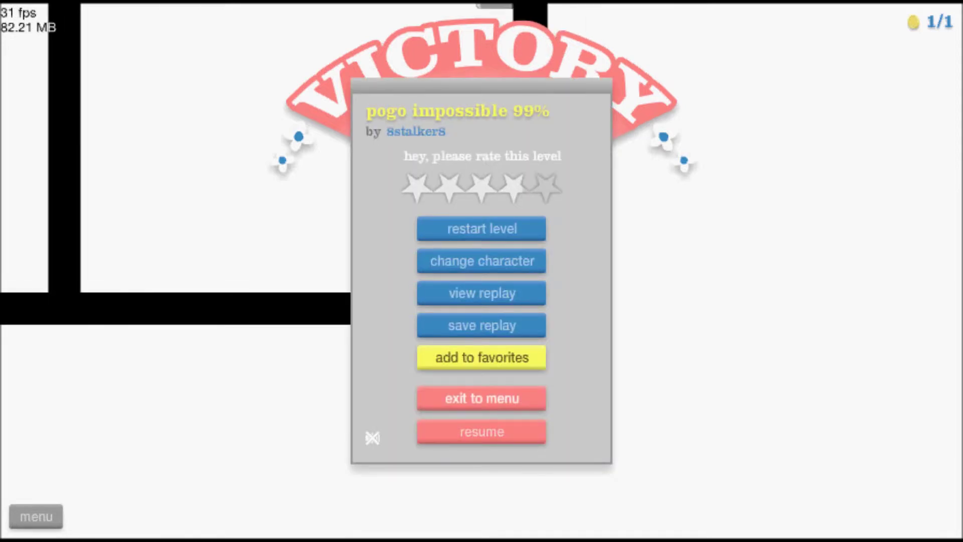
scroll(481, 317, "down", 5)
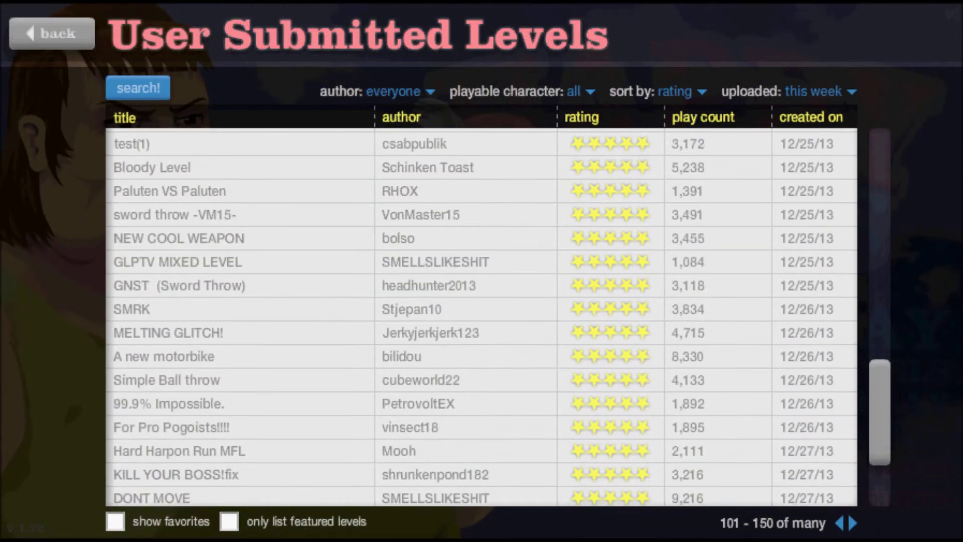
scroll(482, 316, "up", 2)
scroll(481, 316, "up", 2)
scroll(481, 316, "up", 1)
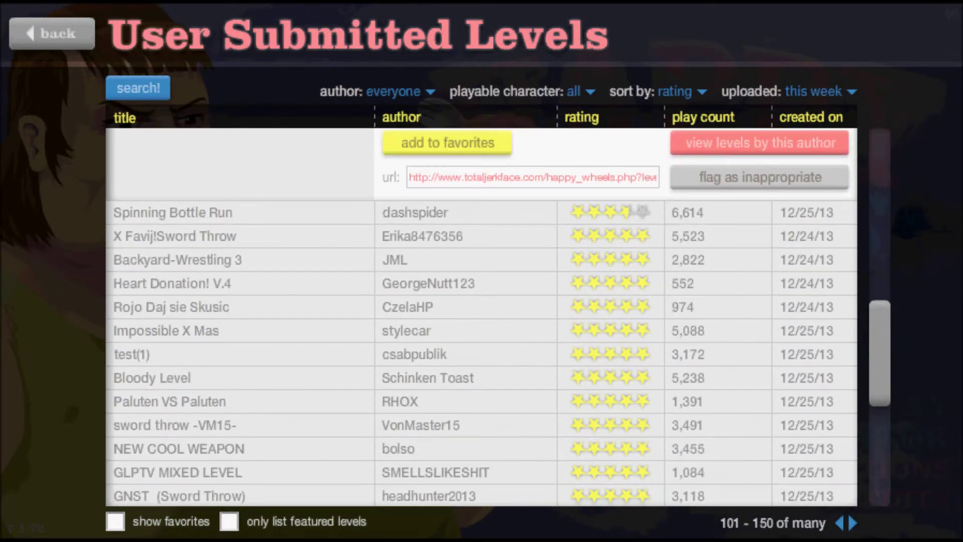
Start Spinning Bottle Run and ride the cyclist off the ledge to a crash
left_click(820, 212)
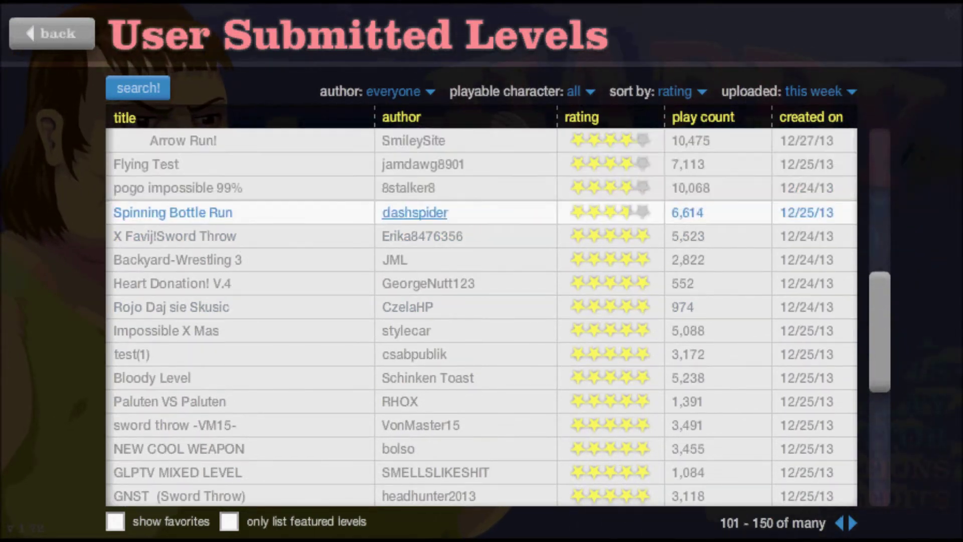
left_click(824, 240)
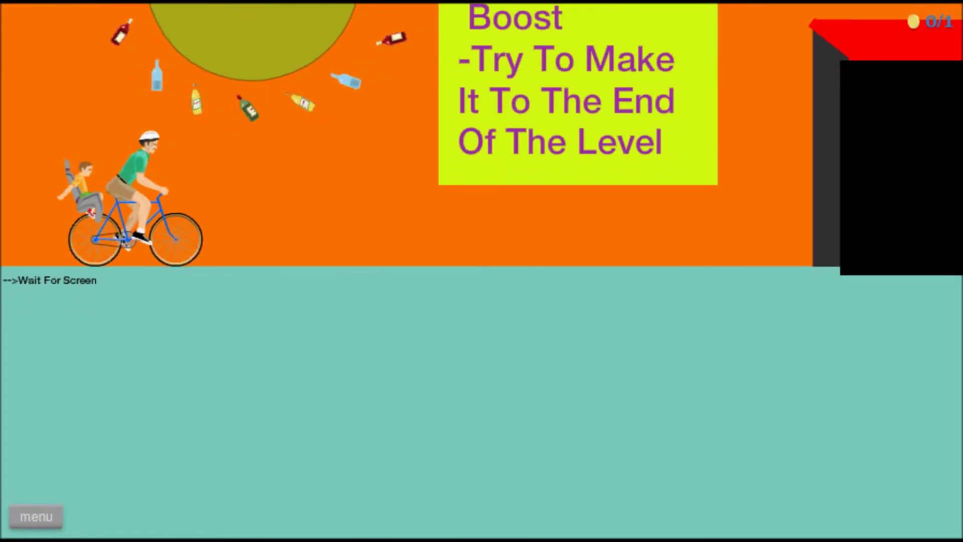
key("Up")
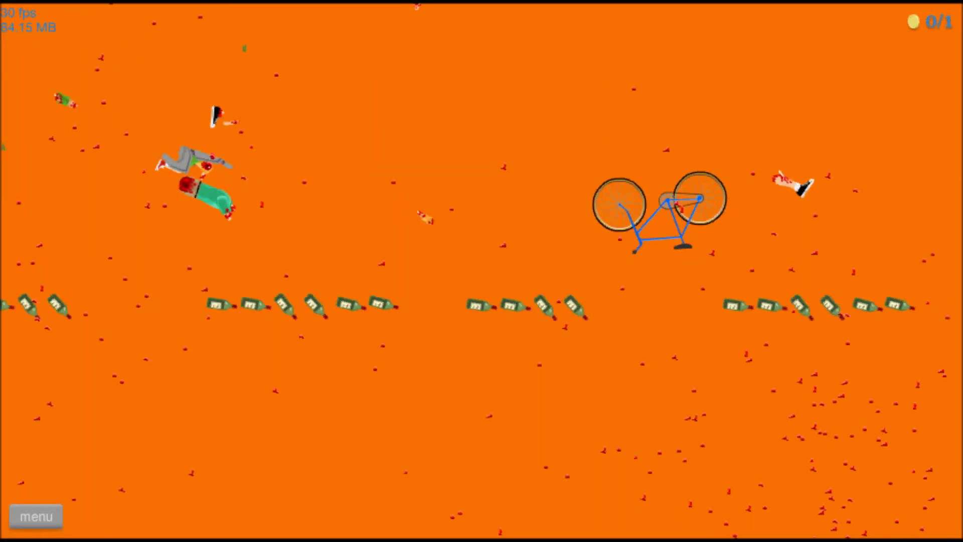
key("Return")
key("Return")
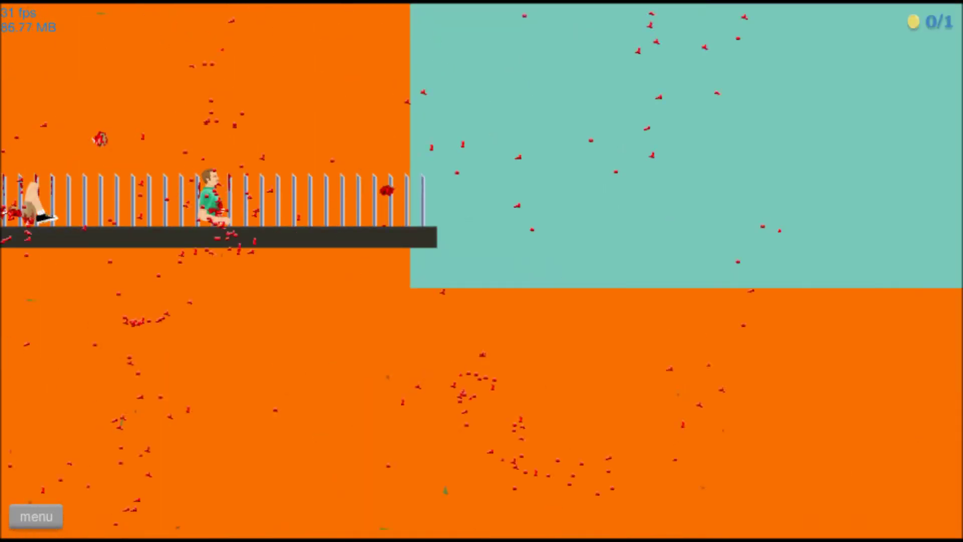
Restart and ride past the intro sign, leaning back, until crashing again
key("Escape")
key("Return")
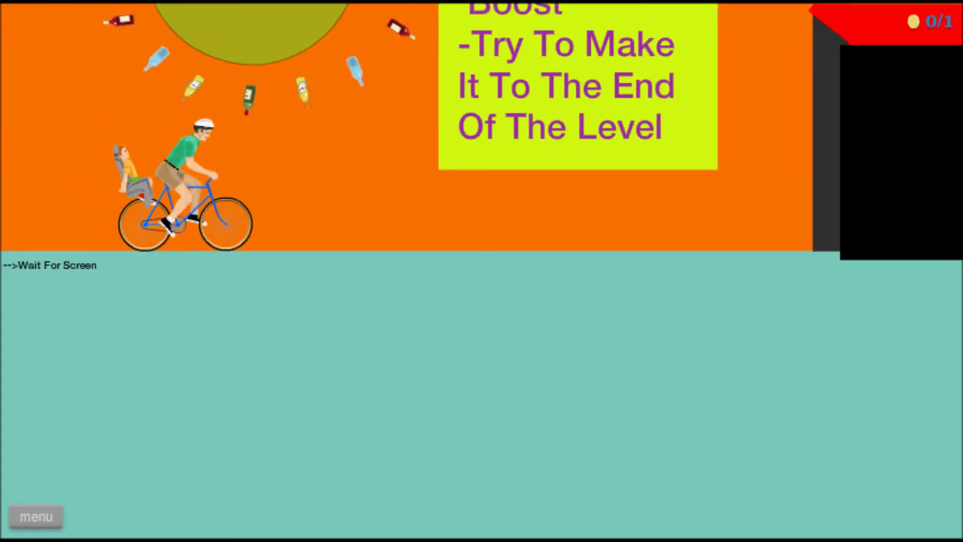
key("Up")
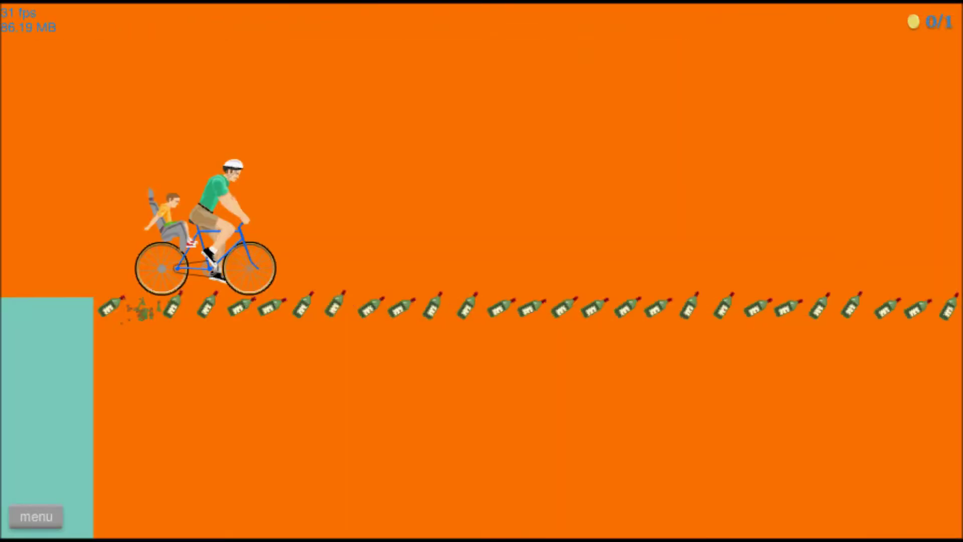
key("Left")
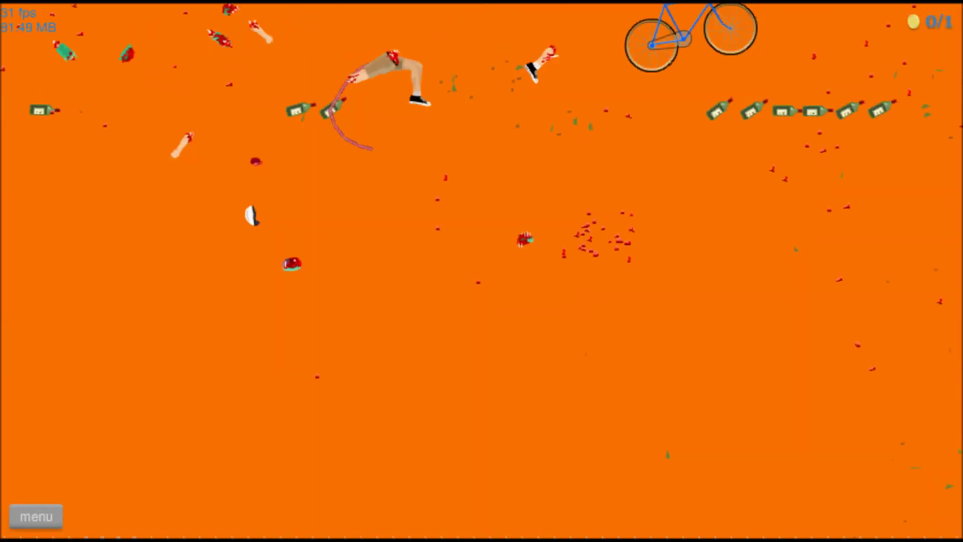
key("Return")
key("Return")
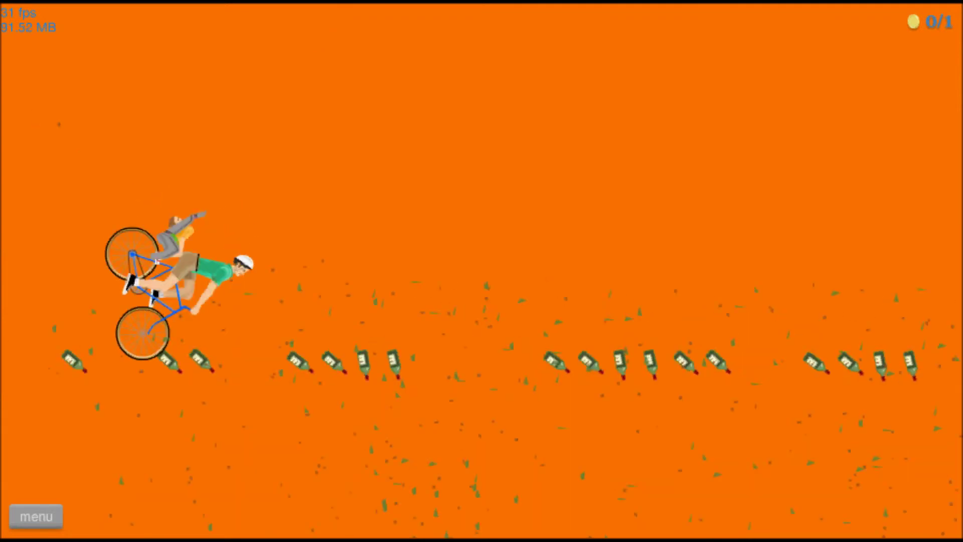
key("Up")
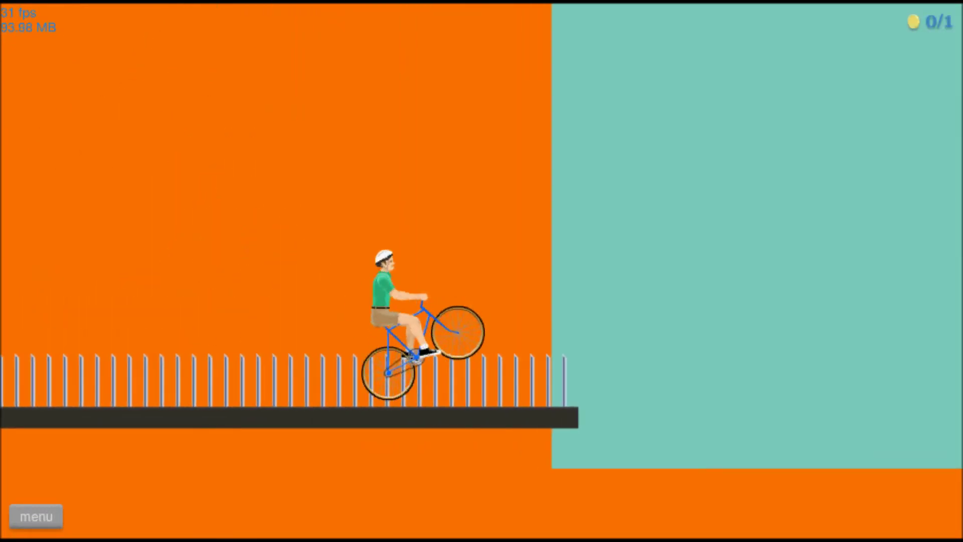
key("Escape")
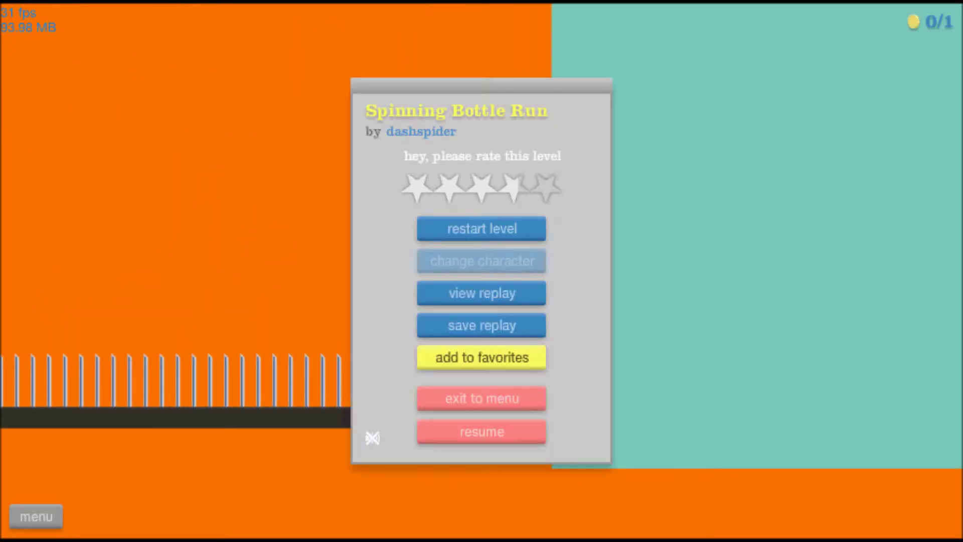
key("Return")
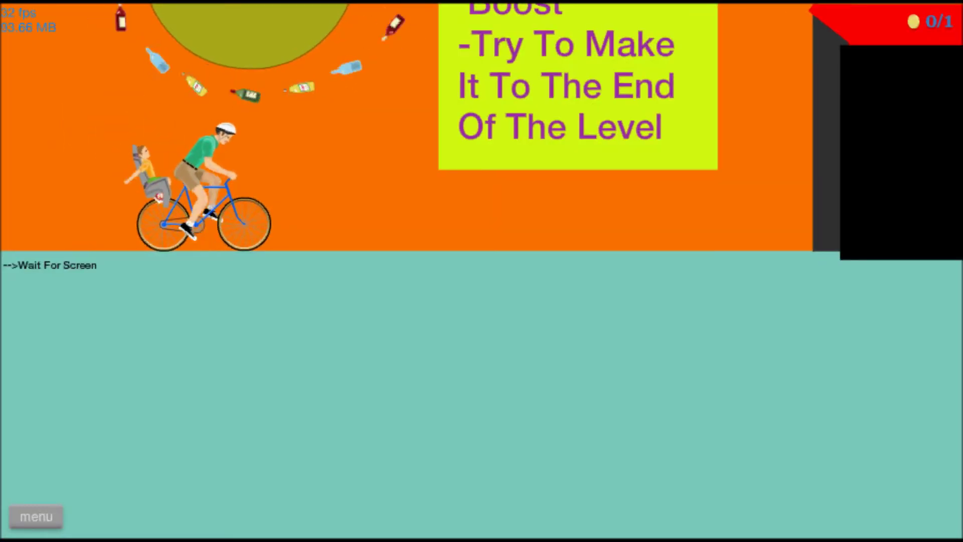
key("Up")
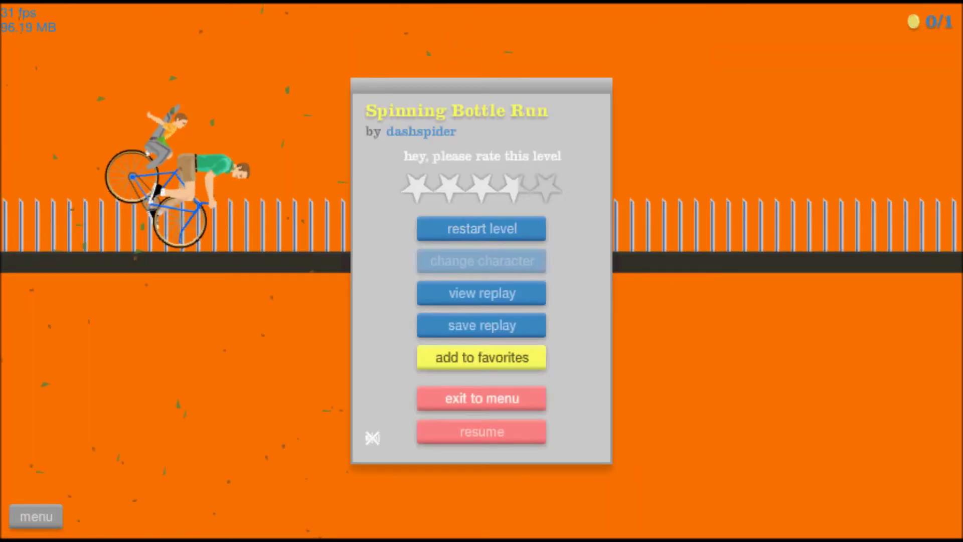
left_click(481, 398)
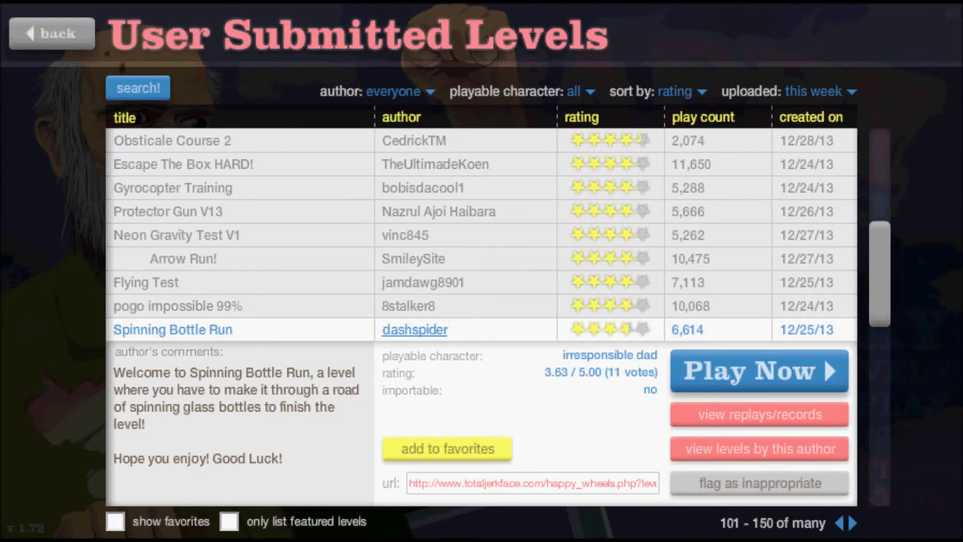
scroll(824, 357, "down", 5)
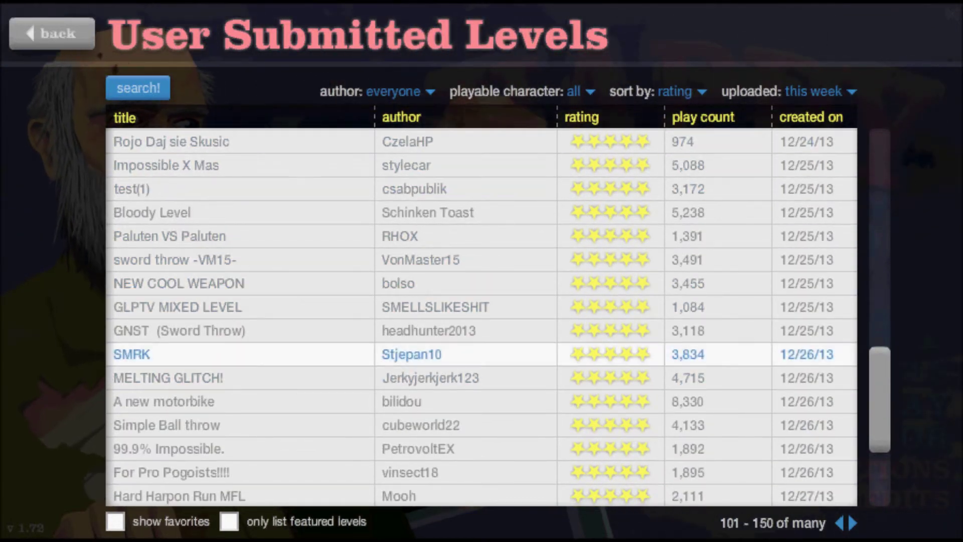
Start Hard Harpon Run MFL, view A SOBREVIVIR! details, then move to the next results page
left_click(677, 495)
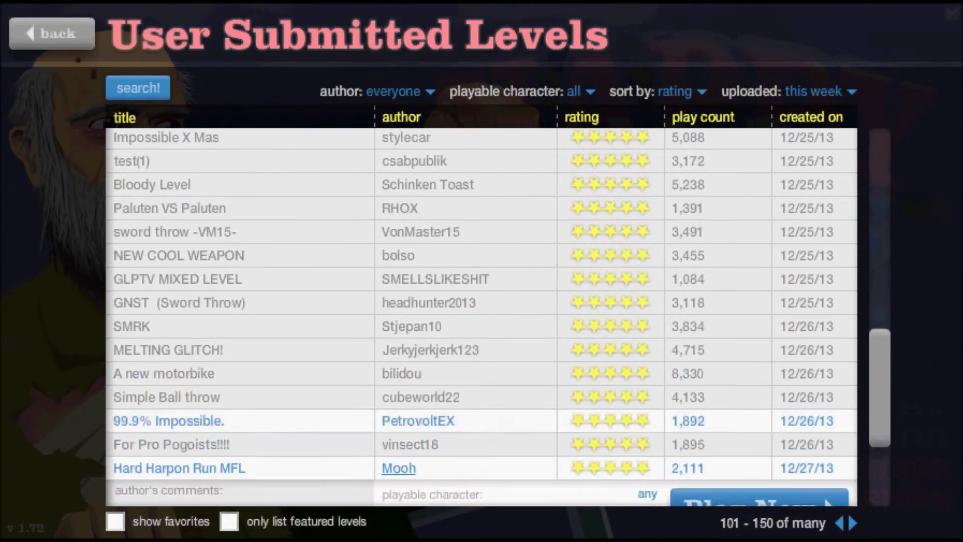
left_click(760, 371)
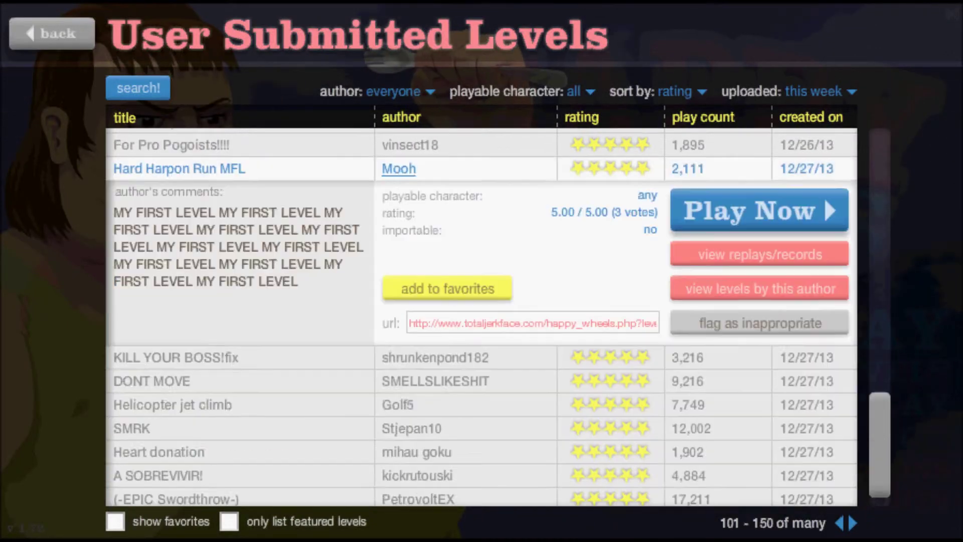
scroll(481, 316, "down", 1)
left_click(159, 445)
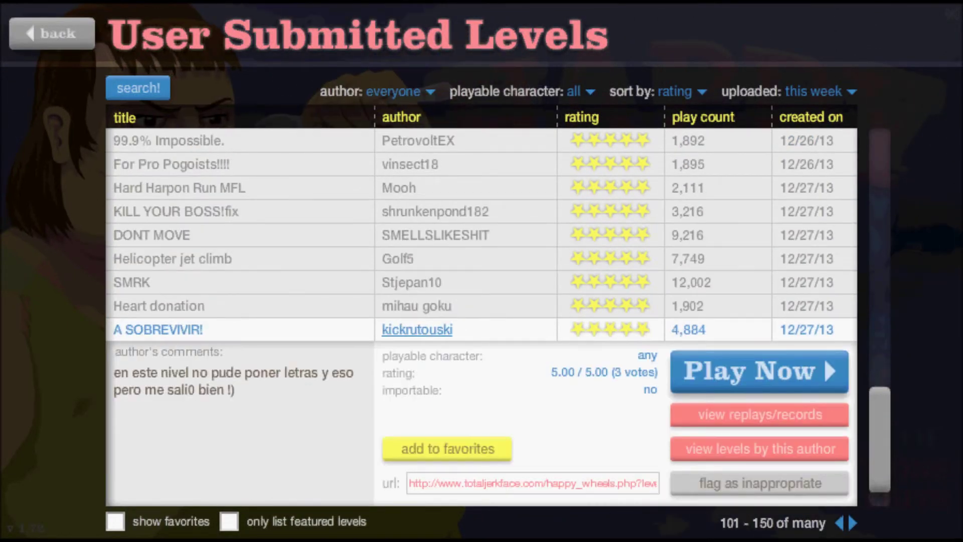
scroll(482, 301, "down", 2)
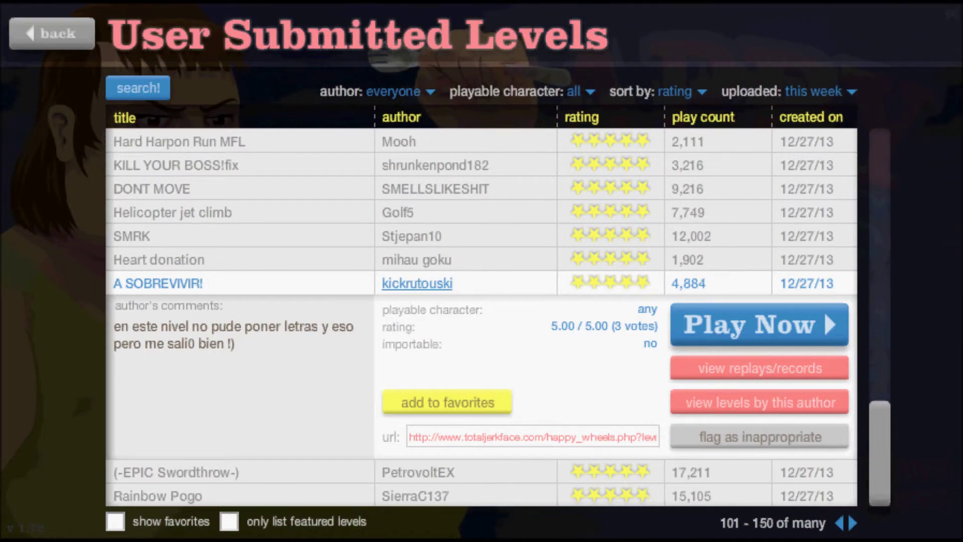
left_click(852, 522)
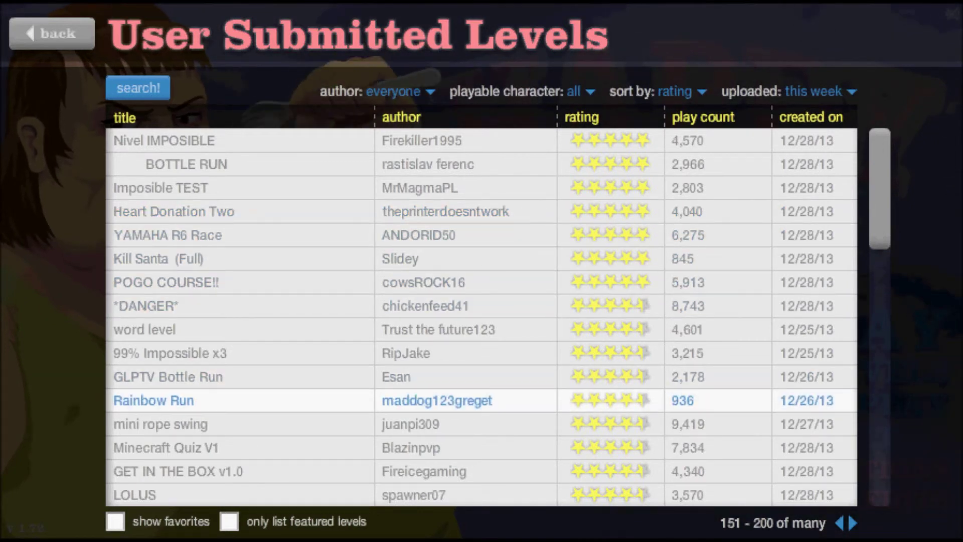
Start Minecraft Quiz V1 and ride the Segway past the 1.7.3 - 1.7.4 and Sticks, Stone panels
left_click(301, 448)
left_click(759, 371)
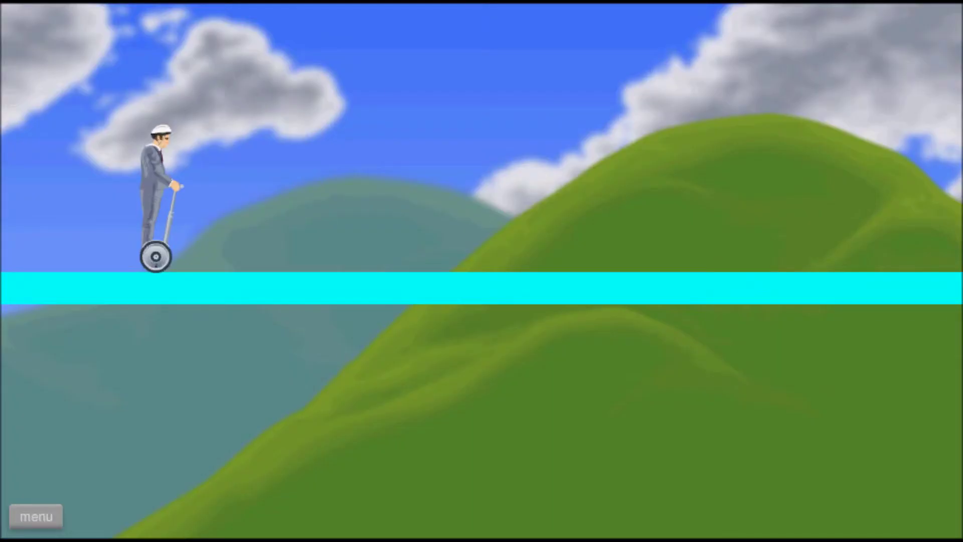
key("Up")
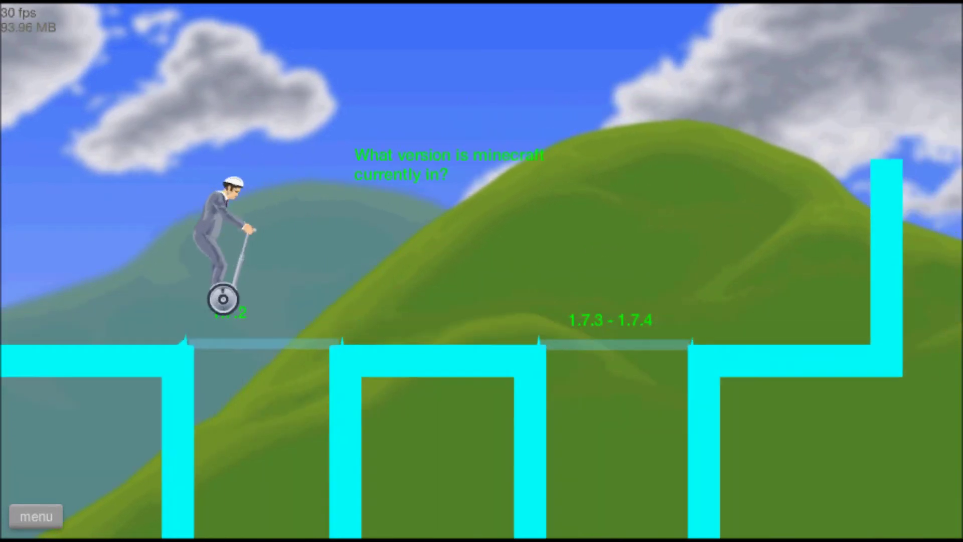
key("Up")
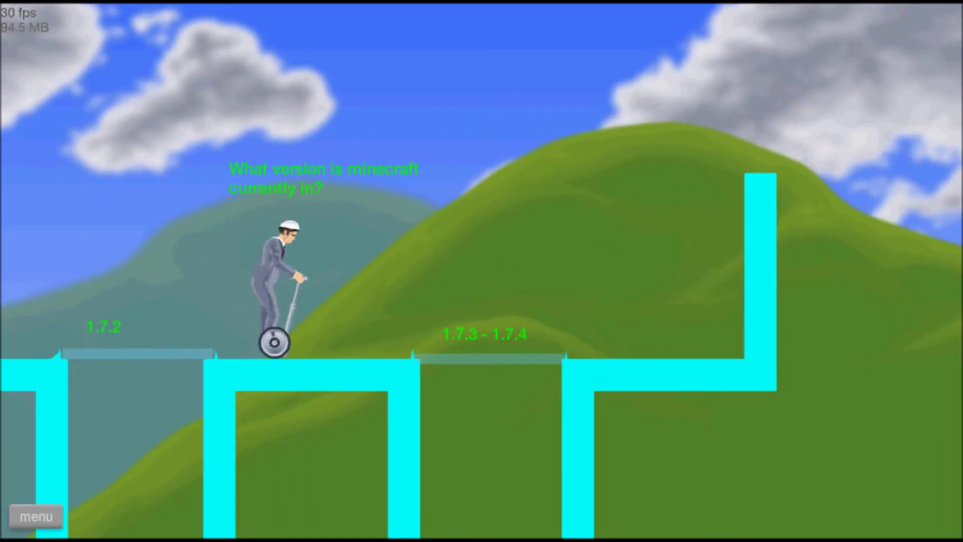
key("Up")
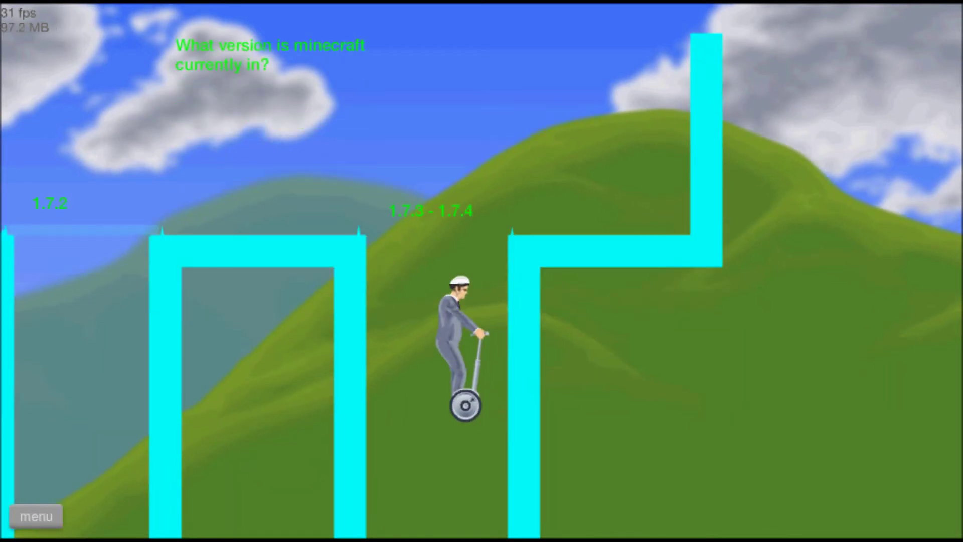
key("Up")
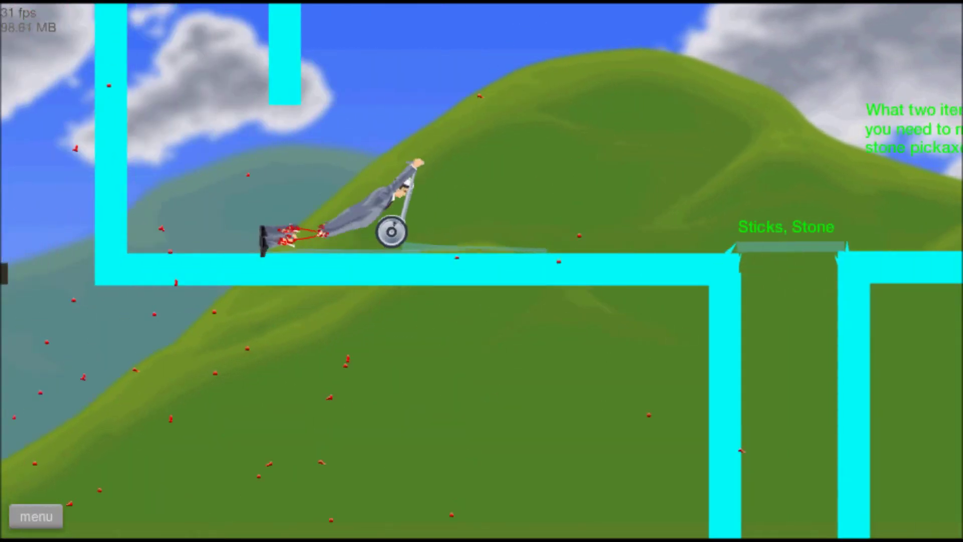
key("Up")
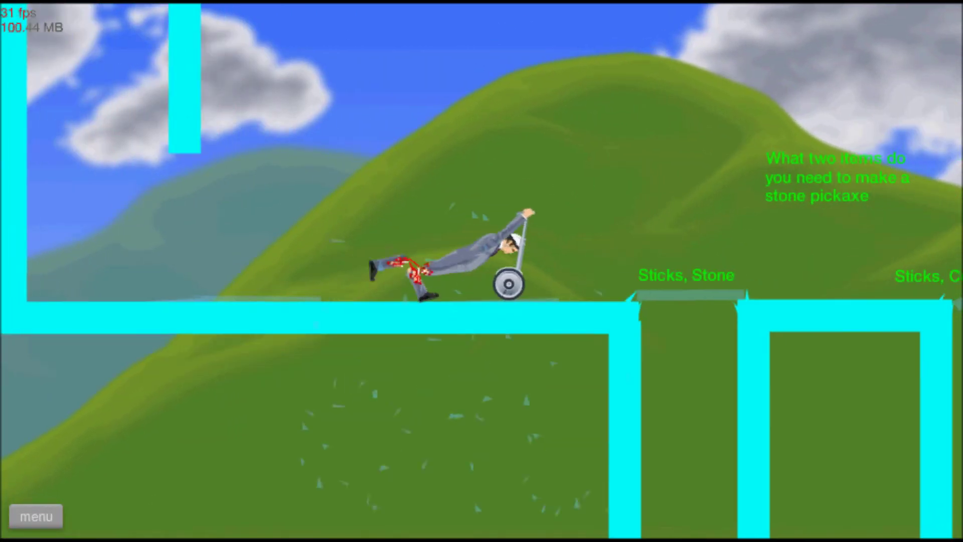
Cross the gap onto the Grass Block panel, crash at the Dirt Block, then pause
key("Up")
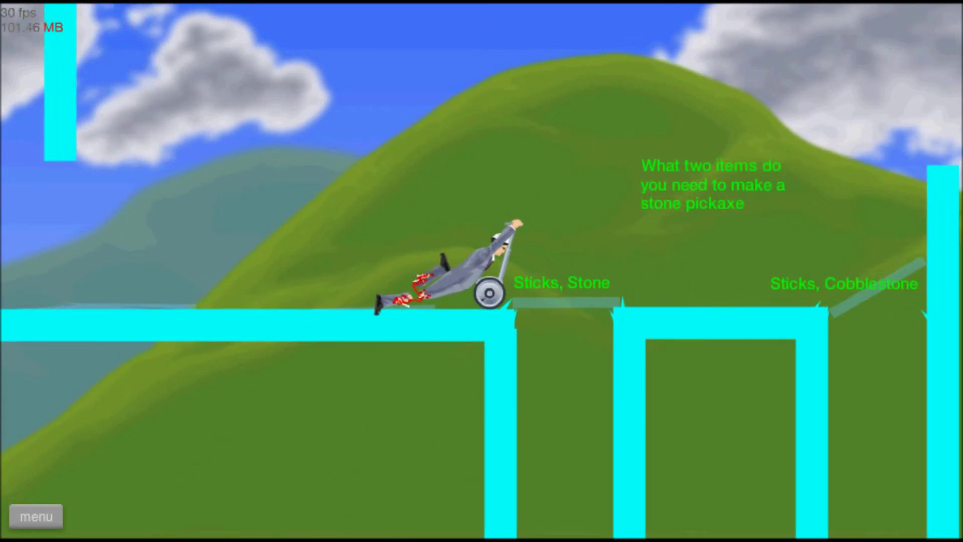
key("Down")
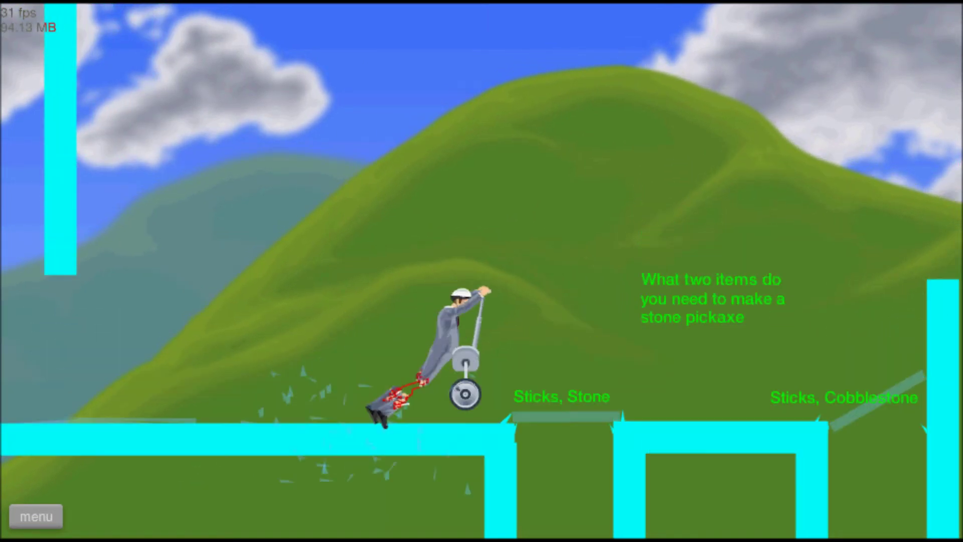
key("Up")
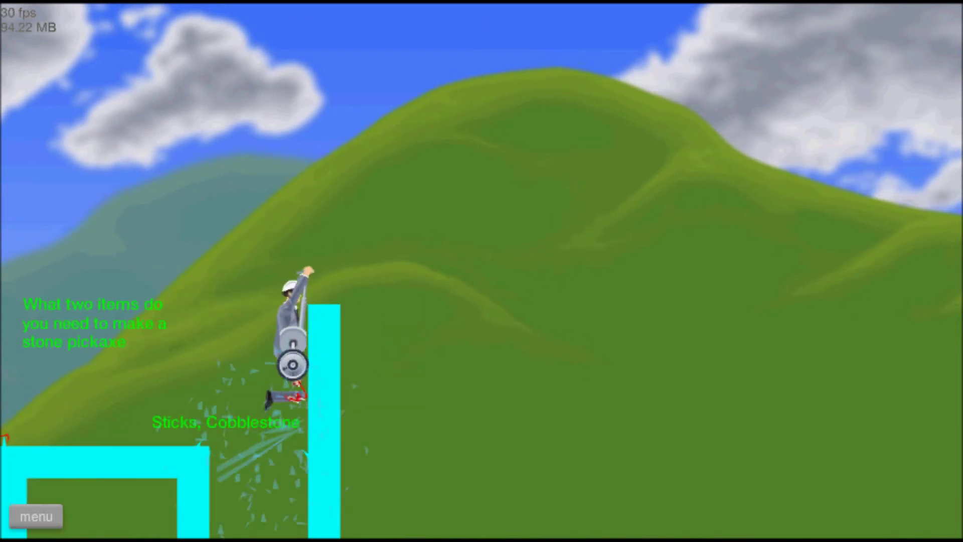
key("space")
key("Right")
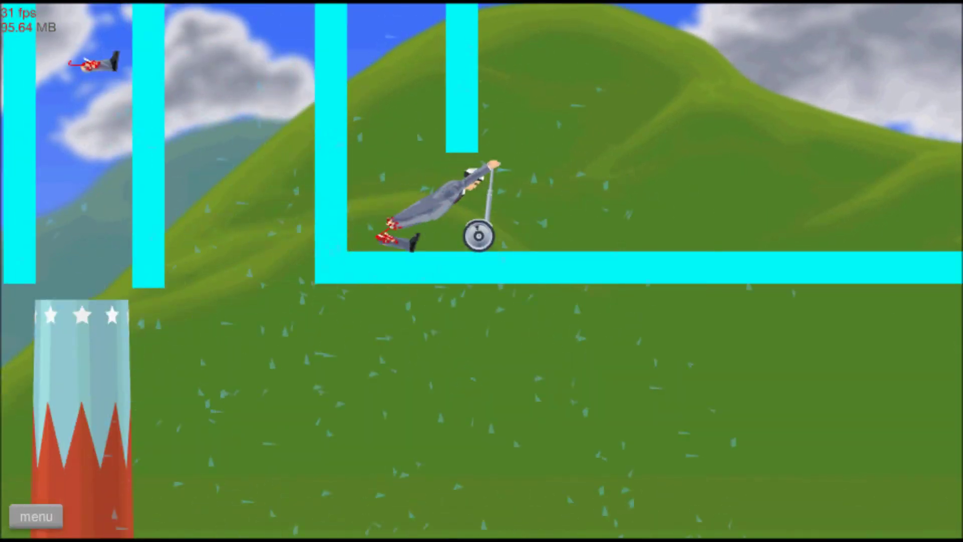
key("Up")
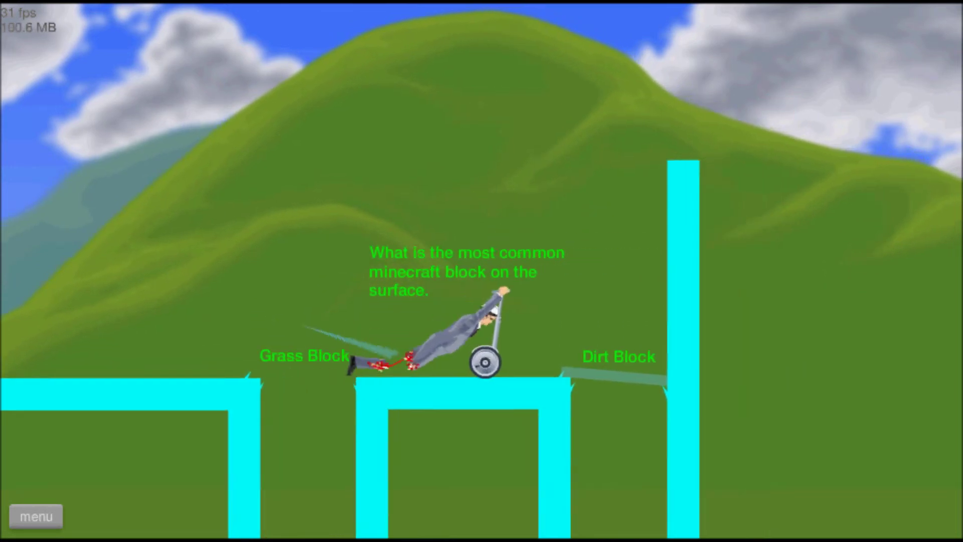
key("Left")
key("space")
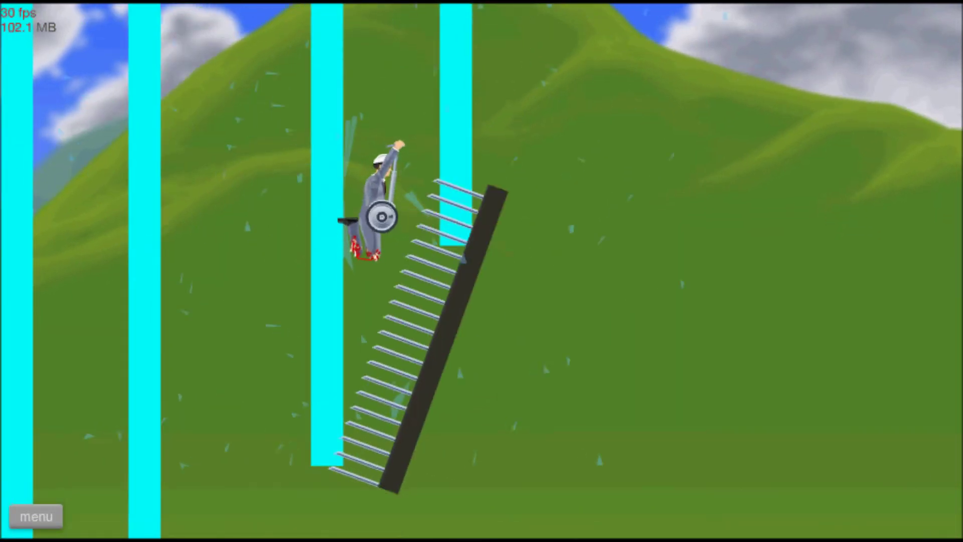
key("Escape")
Restart Minecraft Quiz V1 and ride onto the 1.7.3 - 1.7.4 panel with a fresh rider
key("Return")
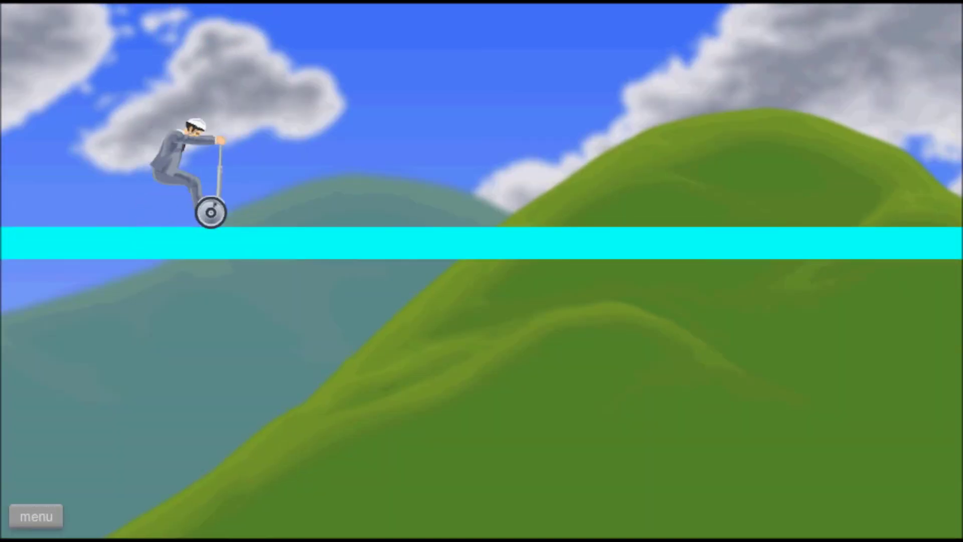
key("Up")
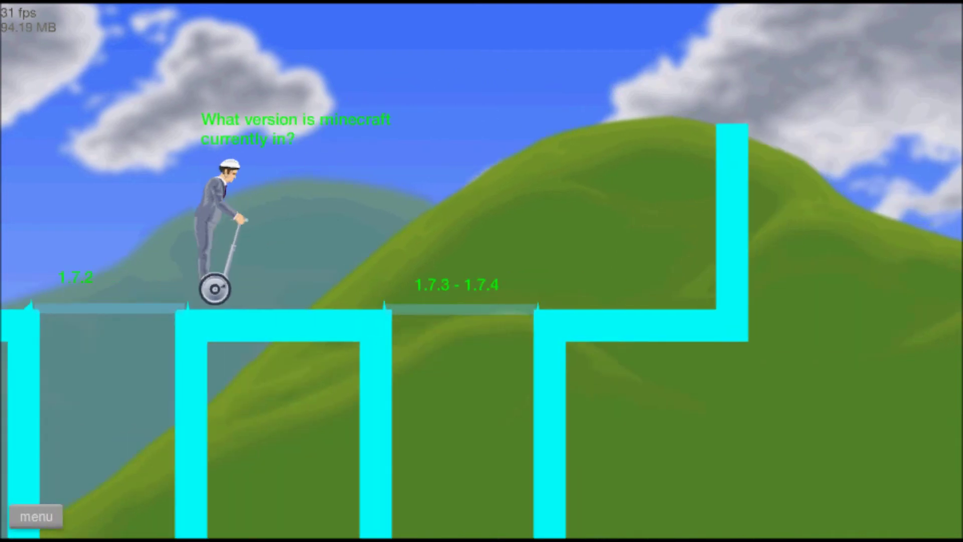
key("Up")
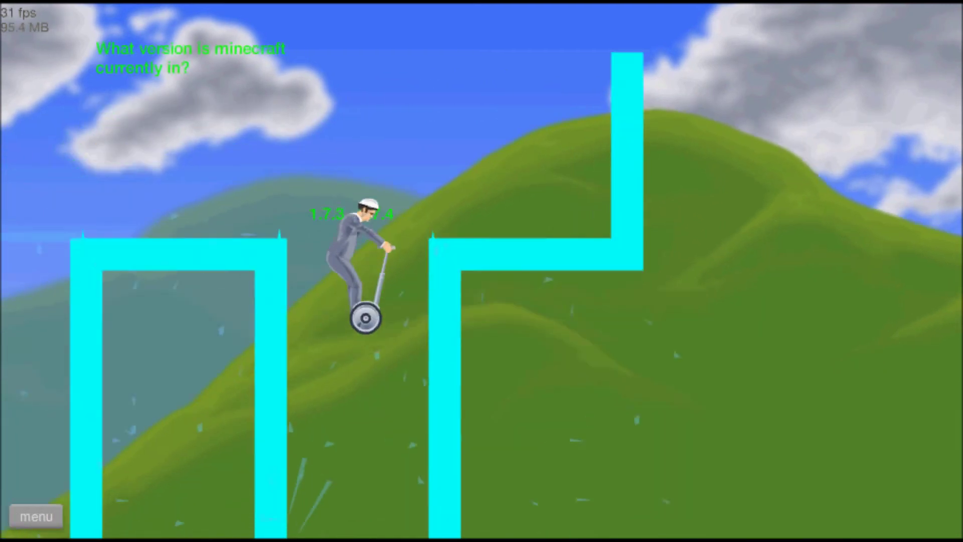
key("Return")
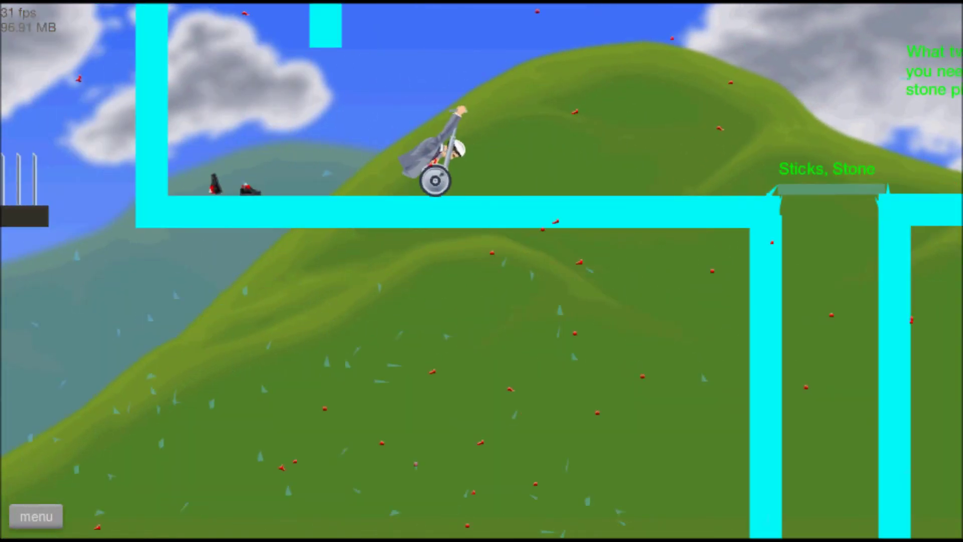
Ride through the Grass Block panel to the finish, then exit to the level browser
key("Up")
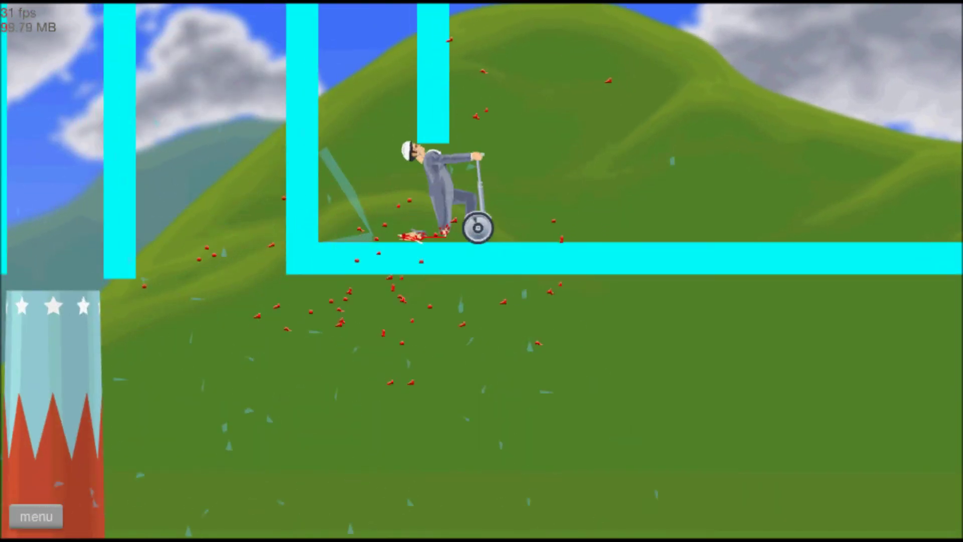
key("Up")
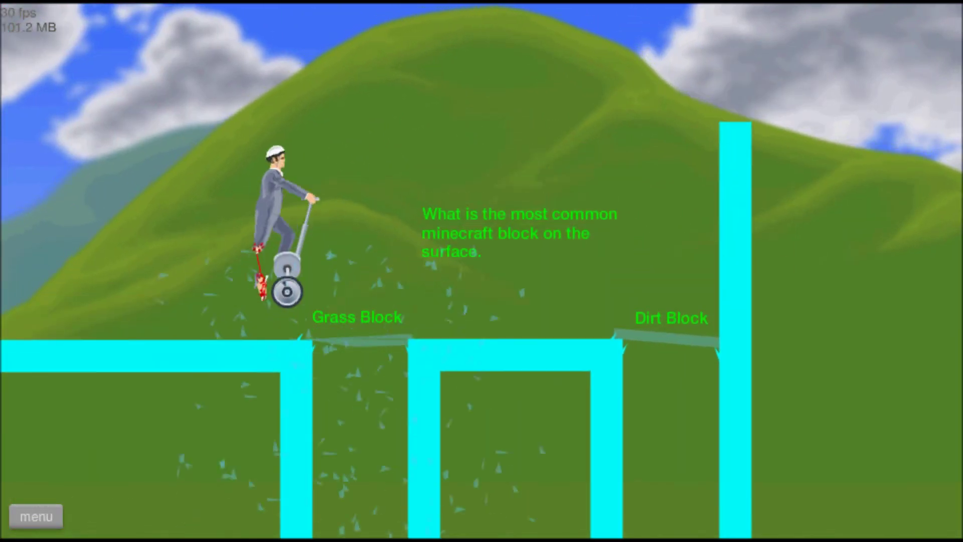
key("Down")
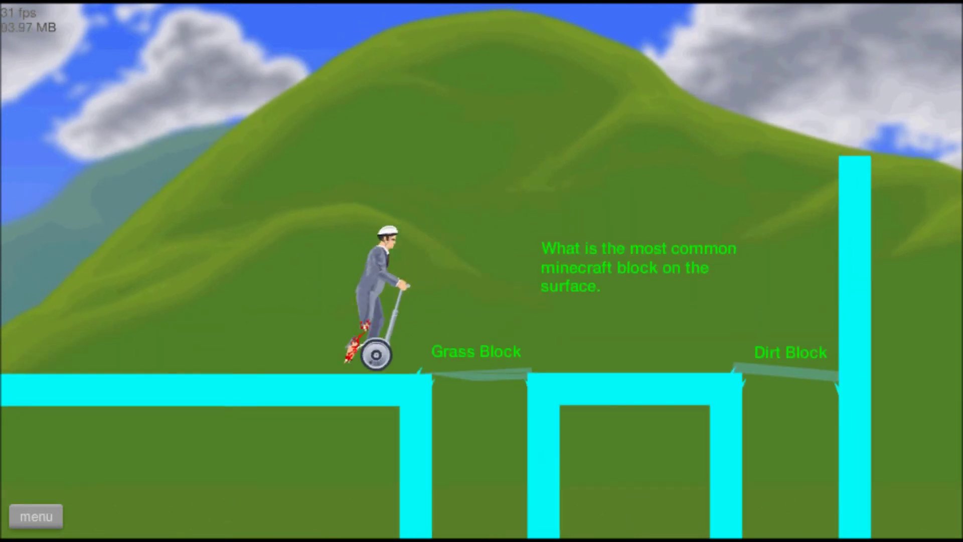
key("Up")
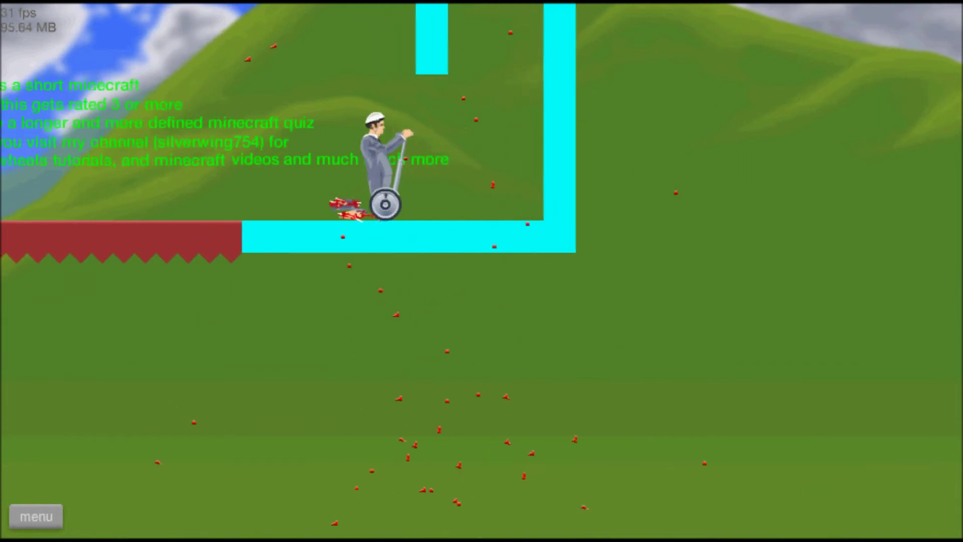
key("Down")
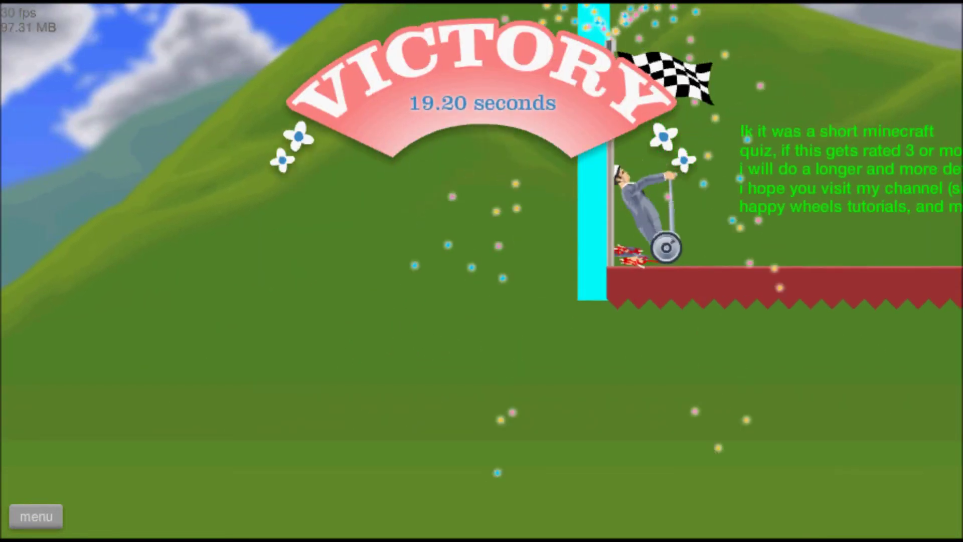
left_click(497, 396)
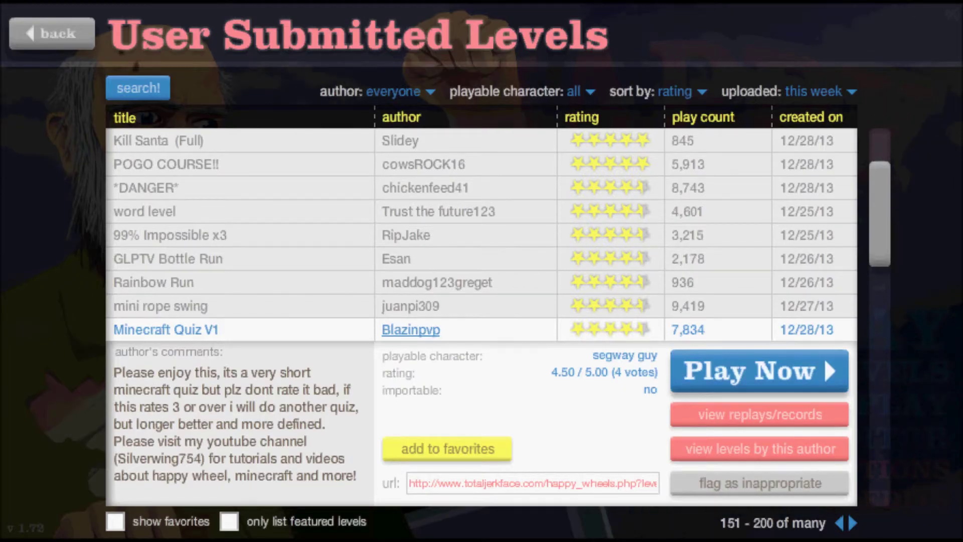
scroll(824, 357, "down", 5)
scroll(824, 358, "down", 3)
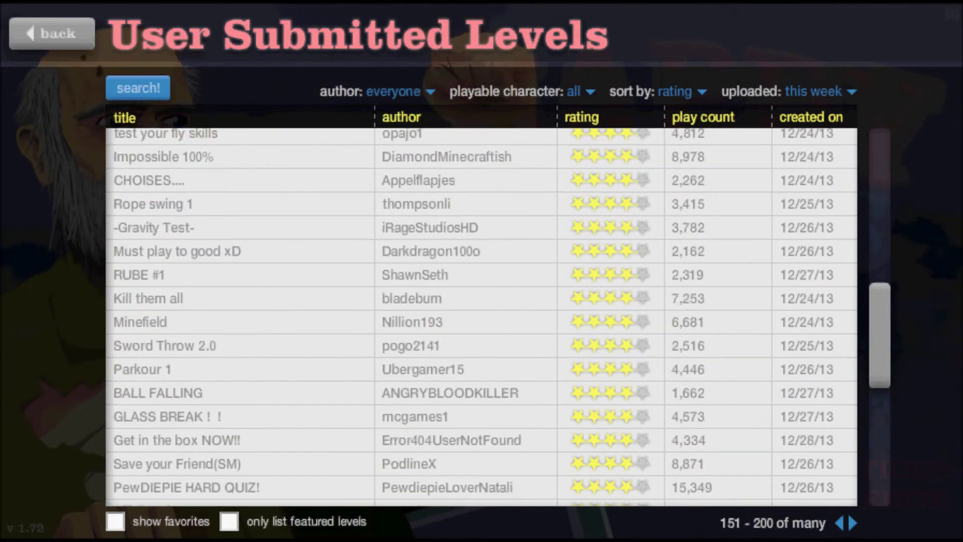
scroll(482, 298, "down", 3)
scroll(482, 298, "down", 1)
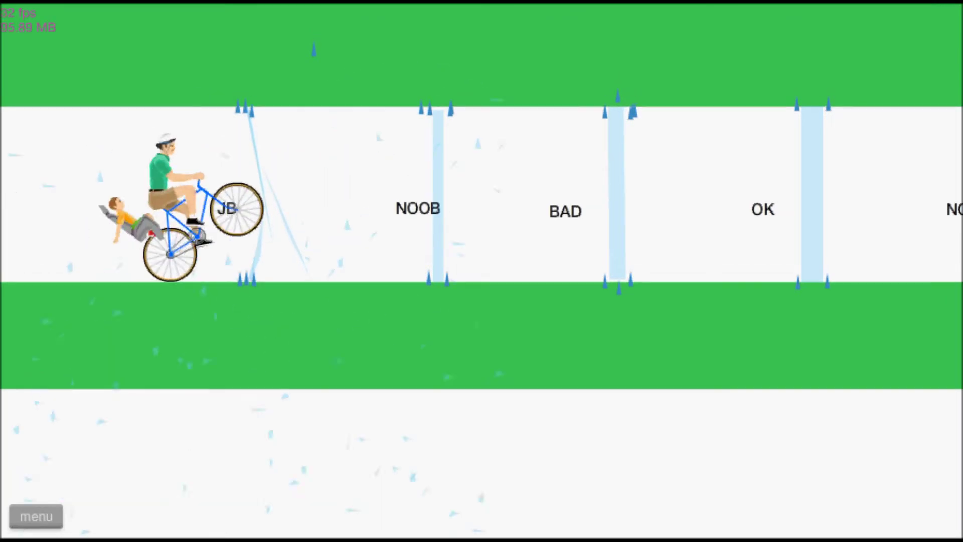
Ride the bike forward to smash the NOOB glass and head toward the BAD panel
key("Up")
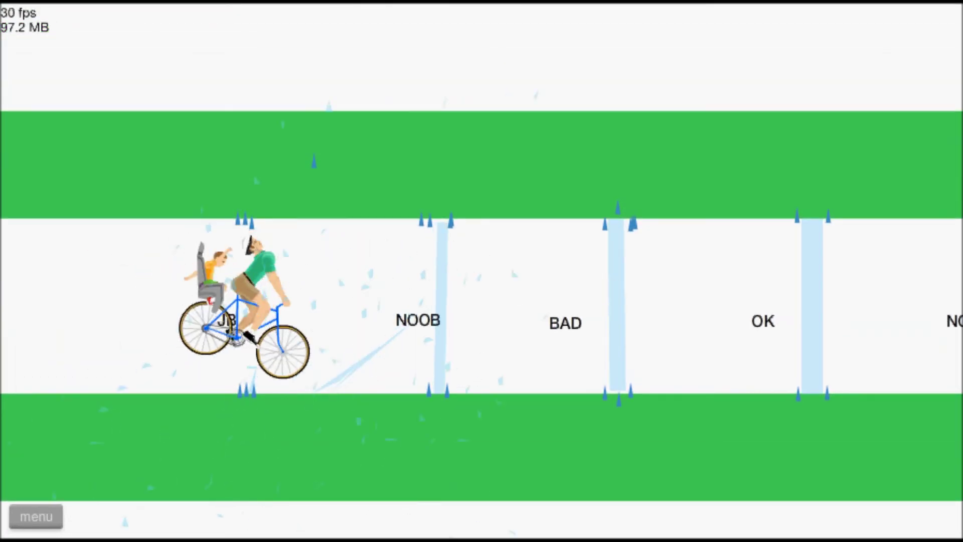
key("Up")
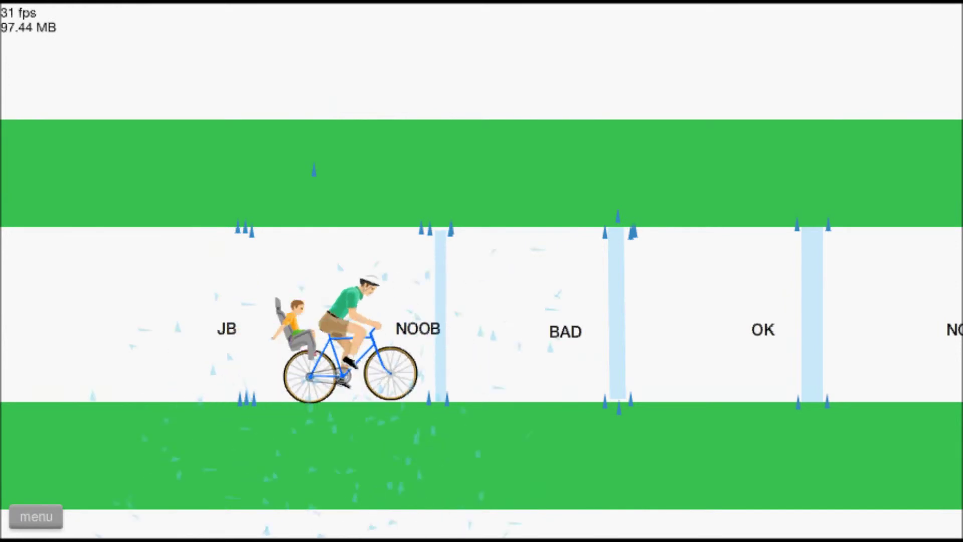
key("Up")
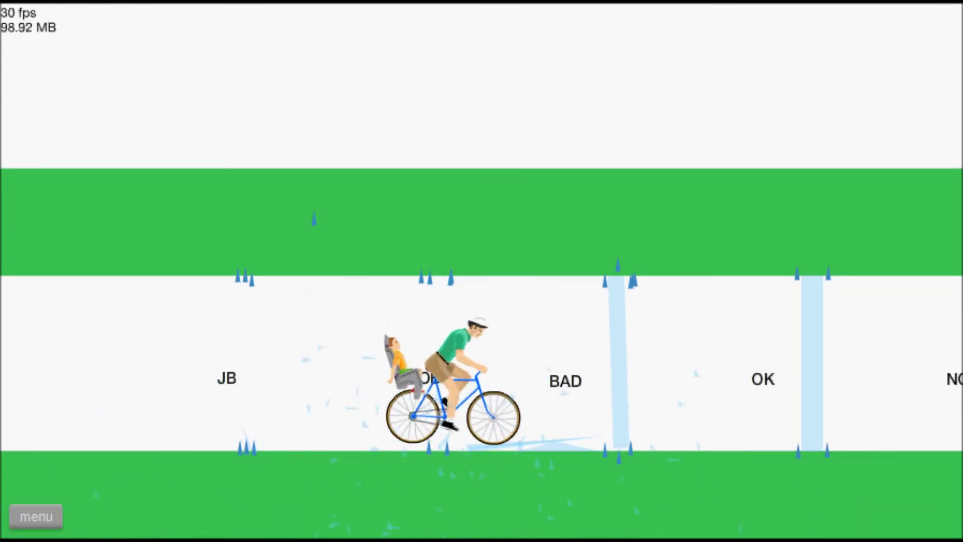
key("Up")
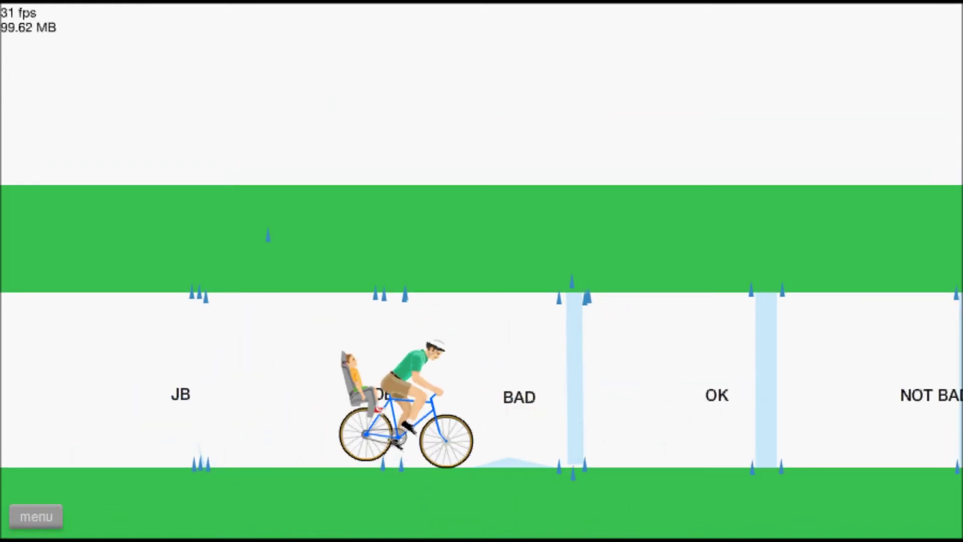
key("Down")
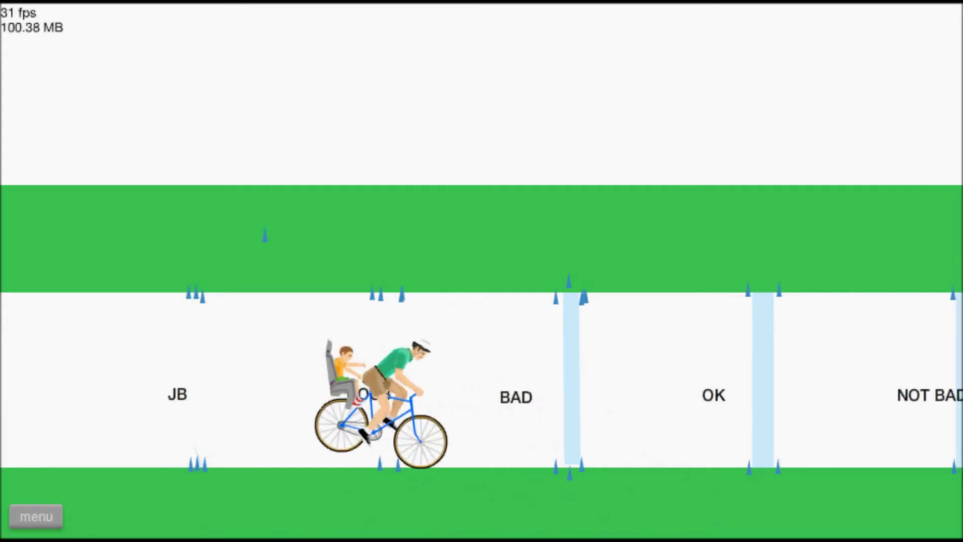
key("Up")
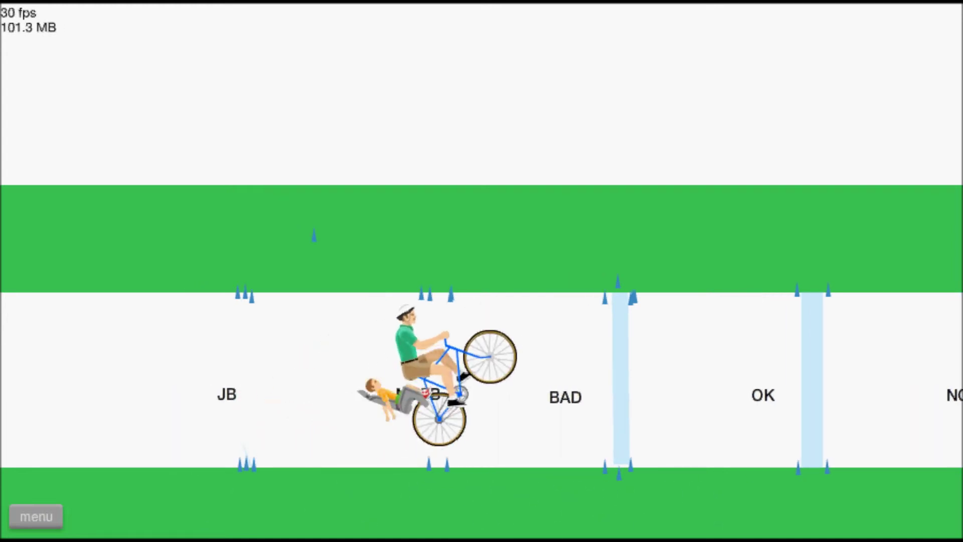
key("Up")
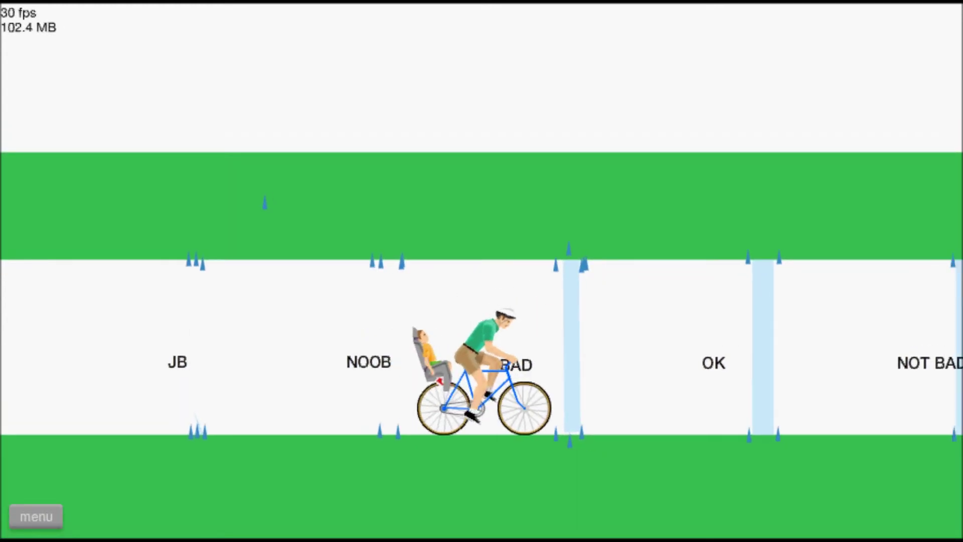
key("Right")
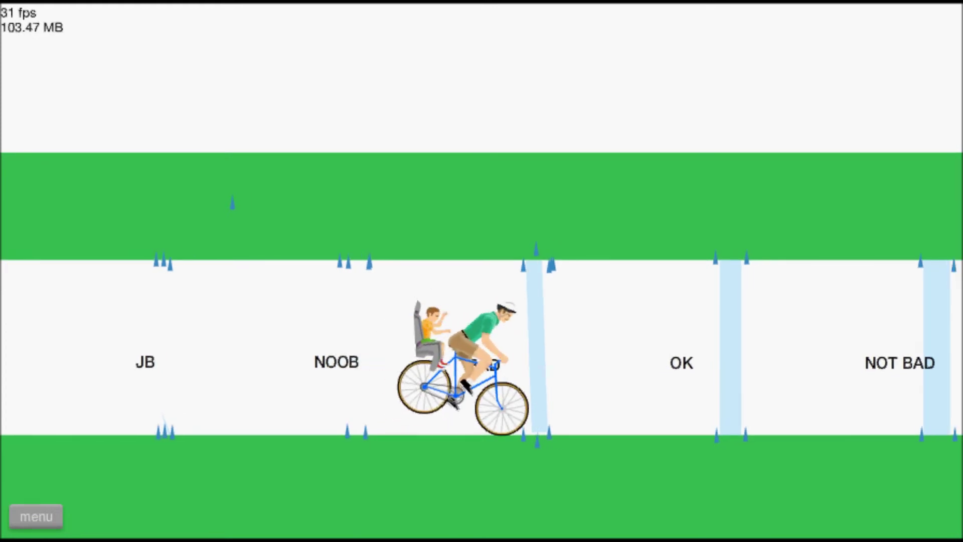
Restart the level and ride back past the JB and NOOB labels
key("Return")
key("Escape")
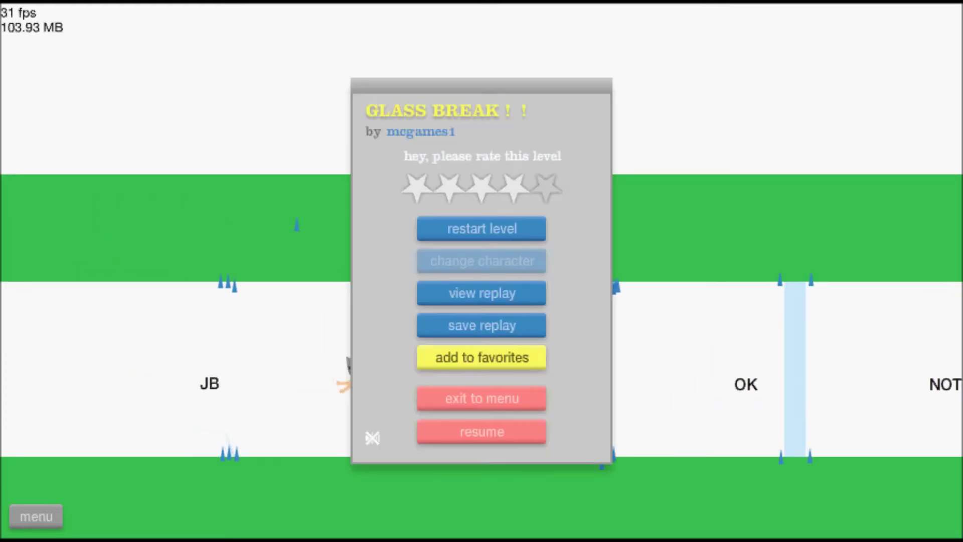
key("Escape")
key("Down")
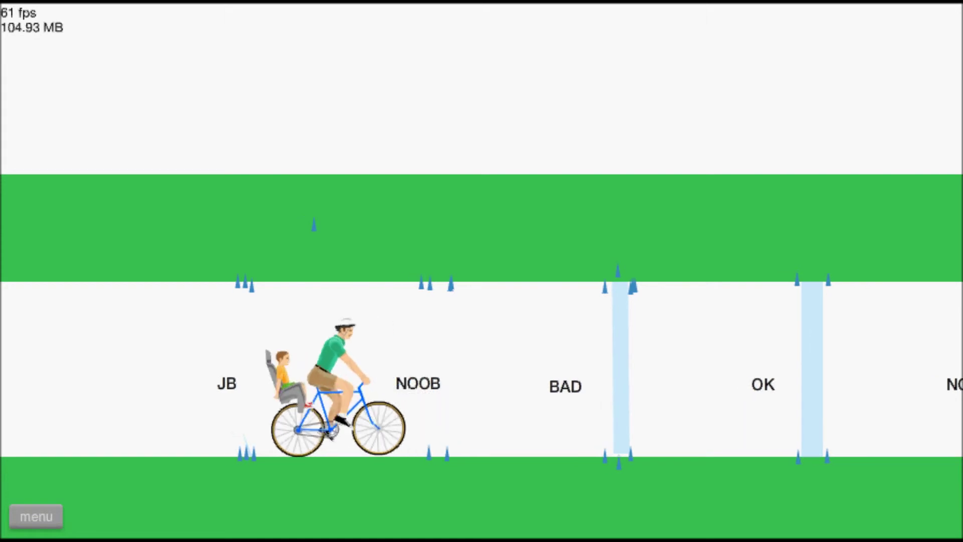
key("Up")
key("Right")
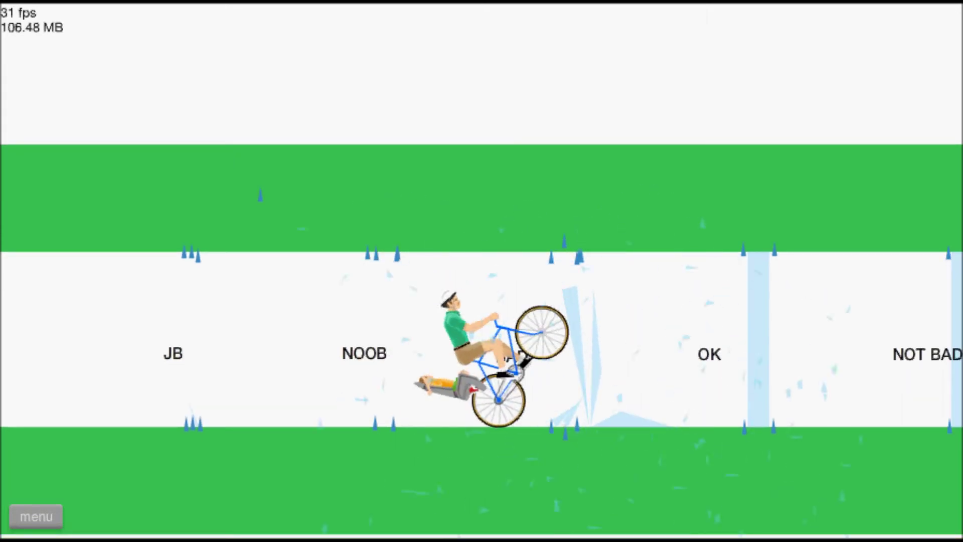
Steady the bike toward the OK panel, then exit to the levels list
key("Down")
key("Up")
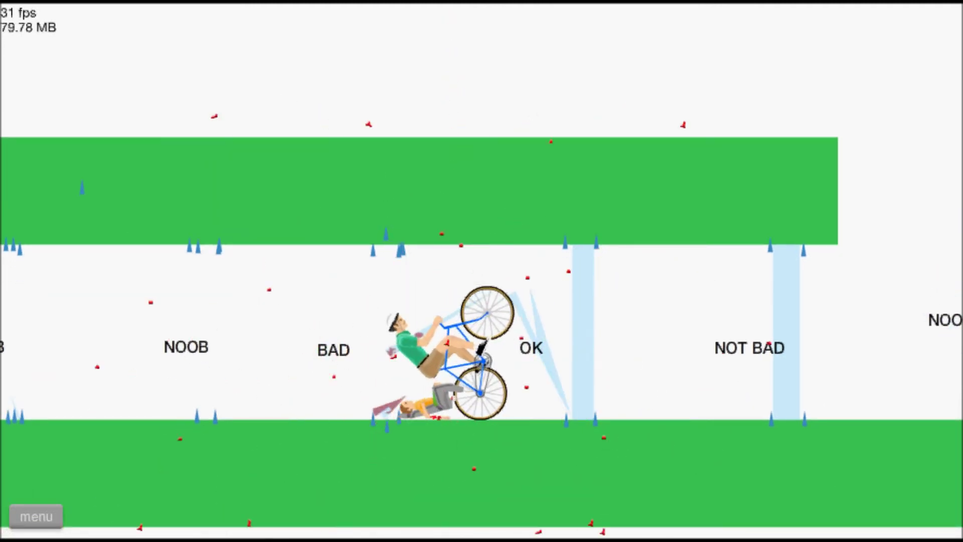
key("Escape")
left_click(481, 398)
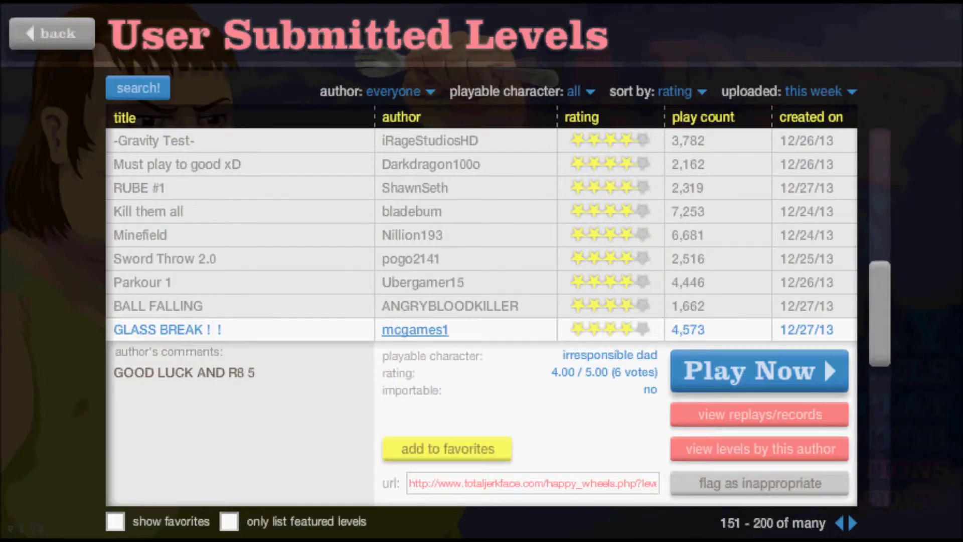
scroll(823, 358, "down", 1)
scroll(823, 338, "down", 3)
scroll(824, 338, "down", 3)
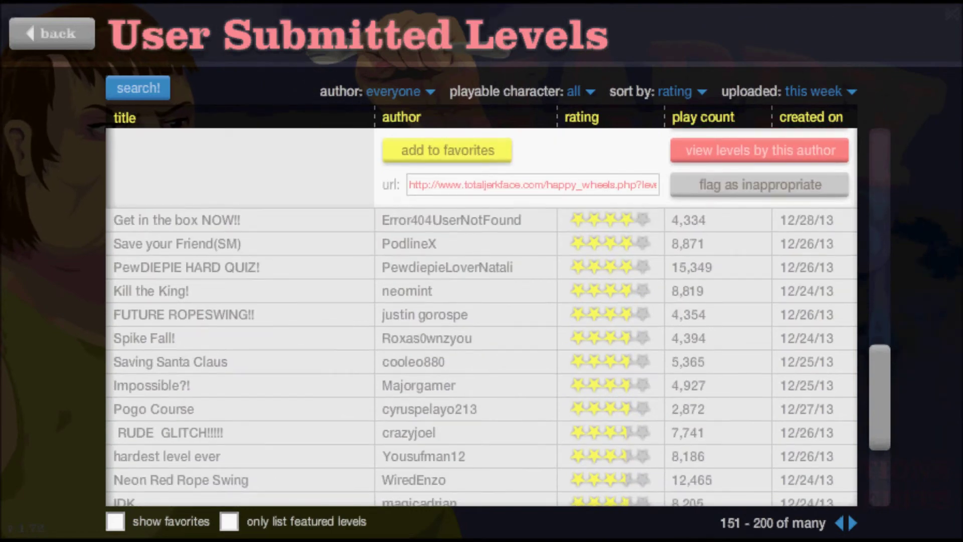
scroll(824, 338, "down", 1)
scroll(482, 316, "down", 2)
scroll(482, 316, "down", 1)
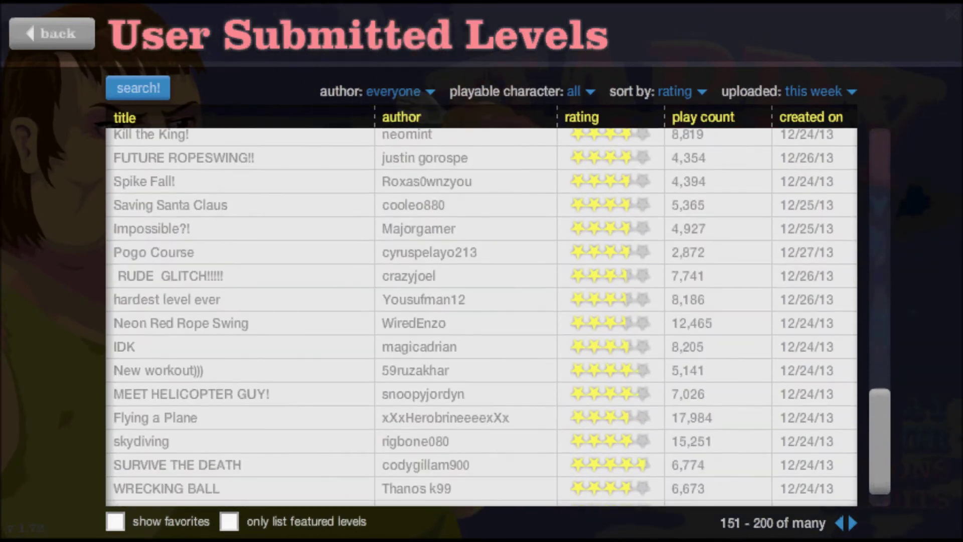
scroll(481, 316, "down", 1)
Expand a level's details row in the 151–200 User Submitted Levels list
left_click(180, 476)
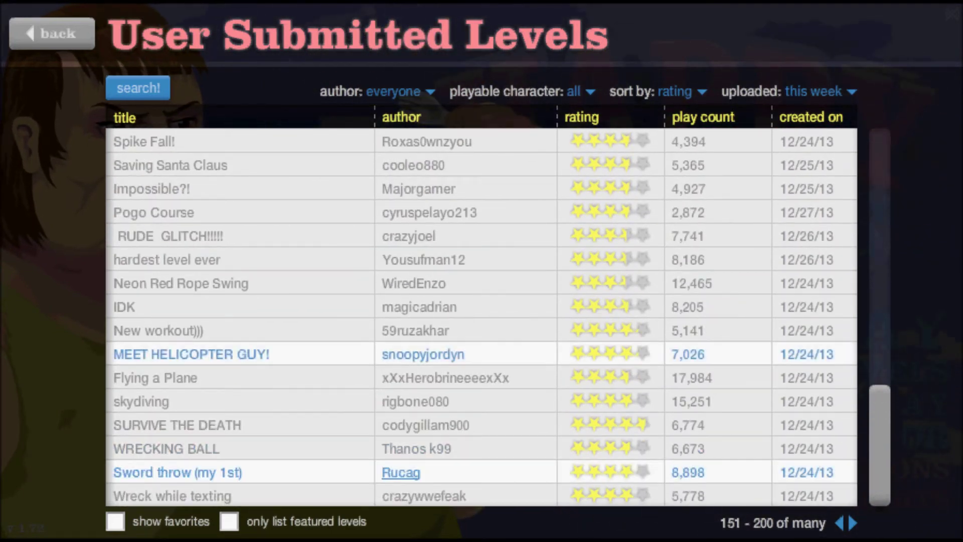
scroll(481, 316, "down", 1)
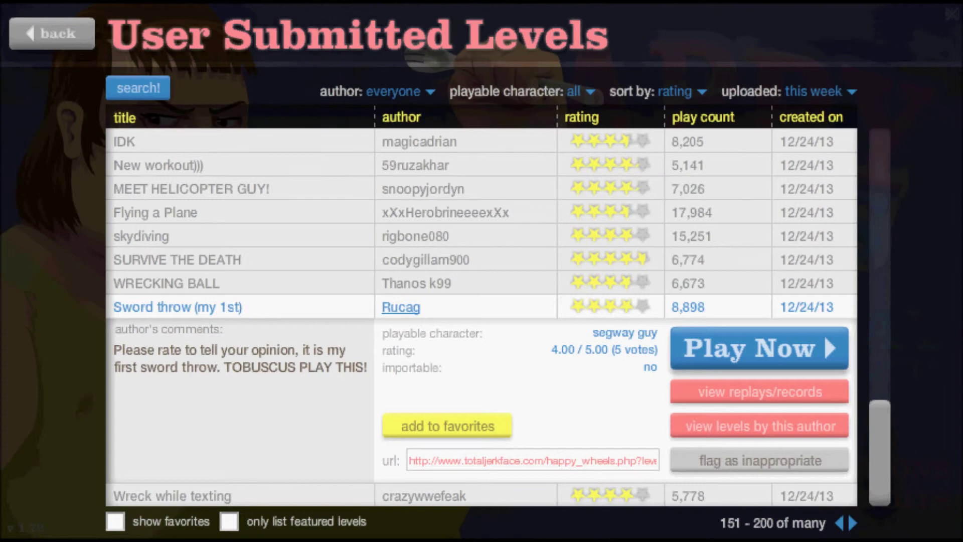
scroll(482, 316, "up", 3)
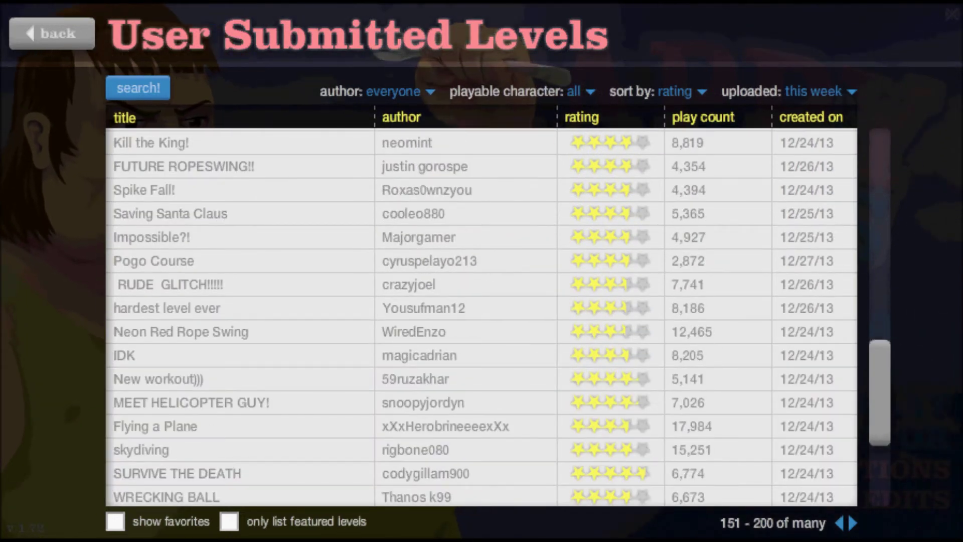
Start 'hardest level ever', crash, and restart it from the pause menu
left_click(820, 307)
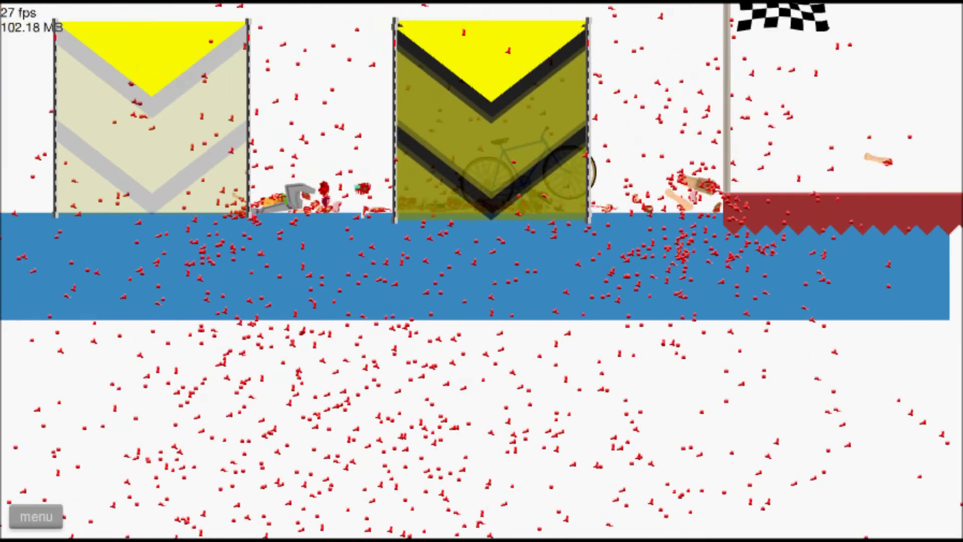
key("Return")
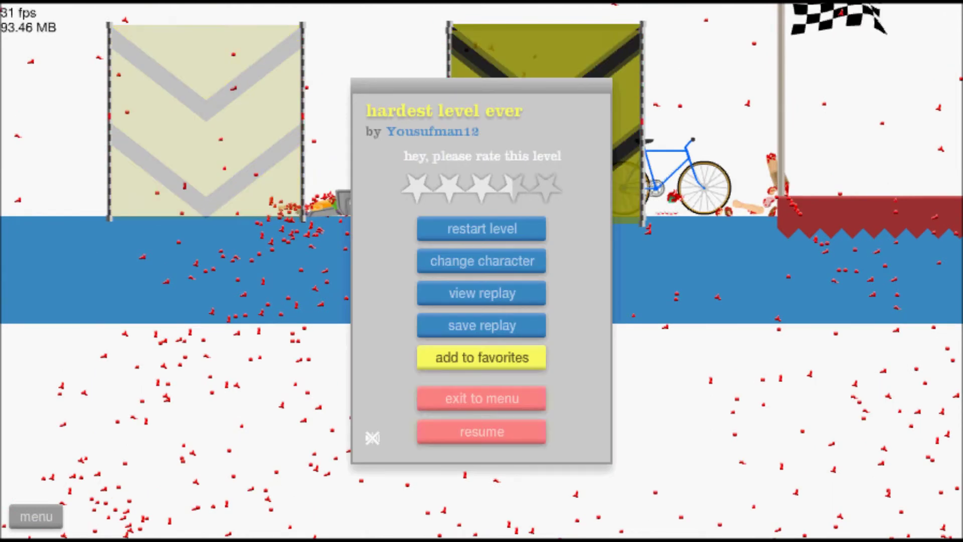
key("Return")
key("Up")
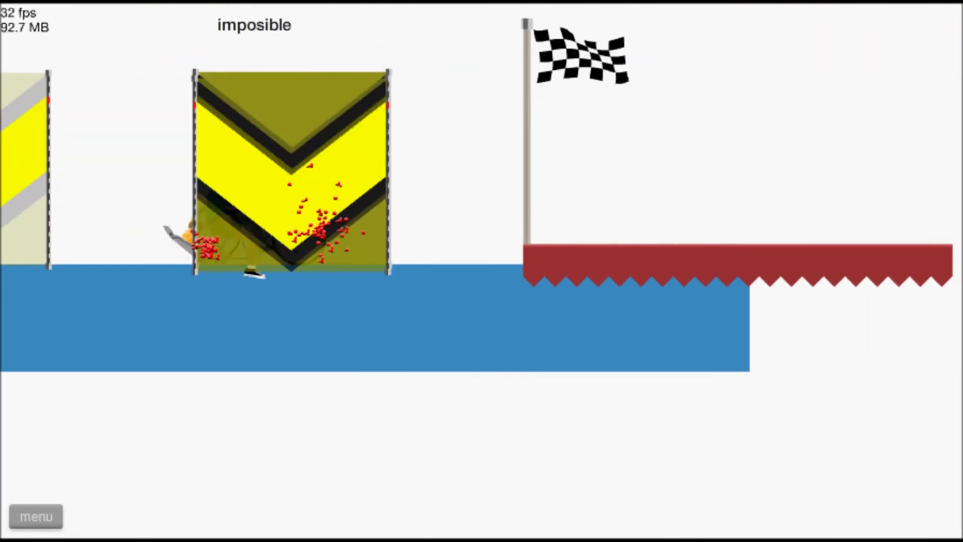
Switch the rider to the lawnmower character and drive toward the gates
key("Return")
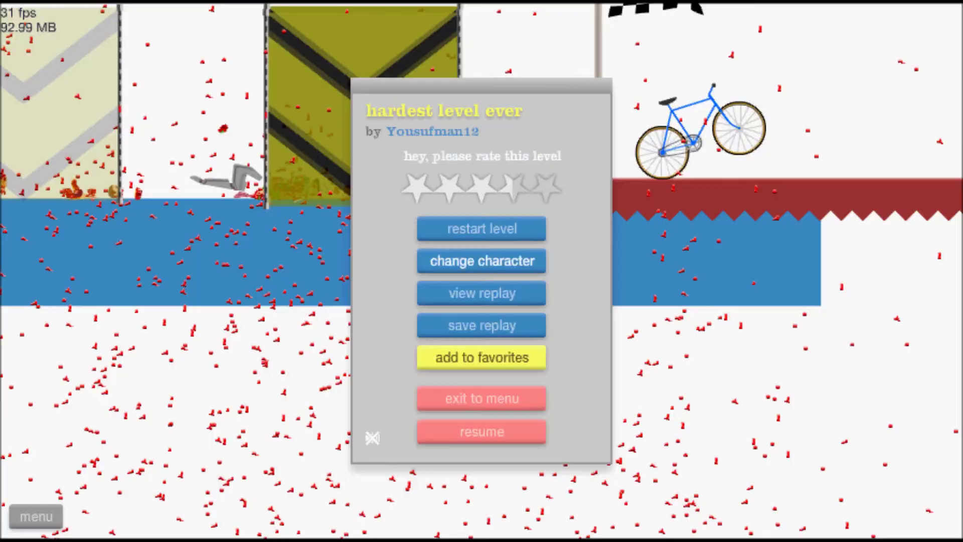
key("Return")
key("Down")
key("Return")
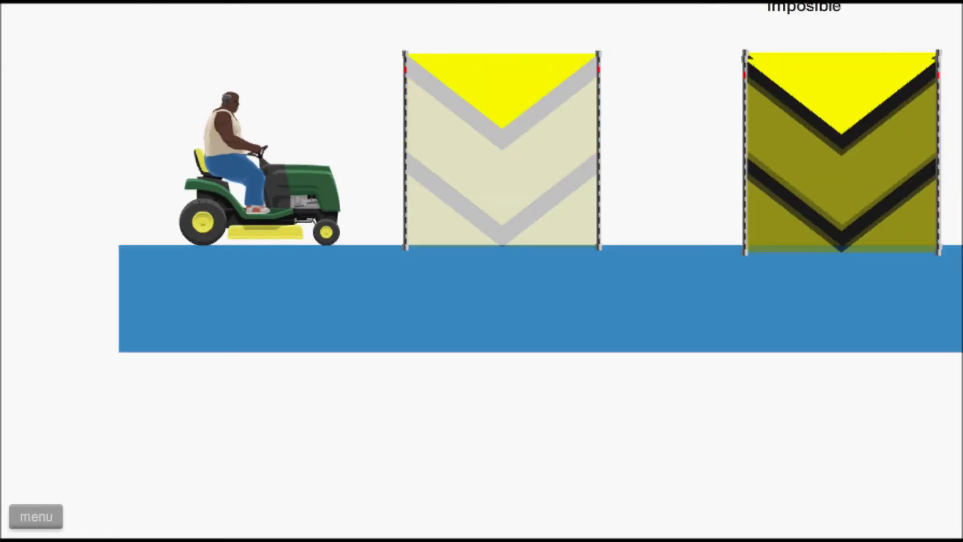
key("Up")
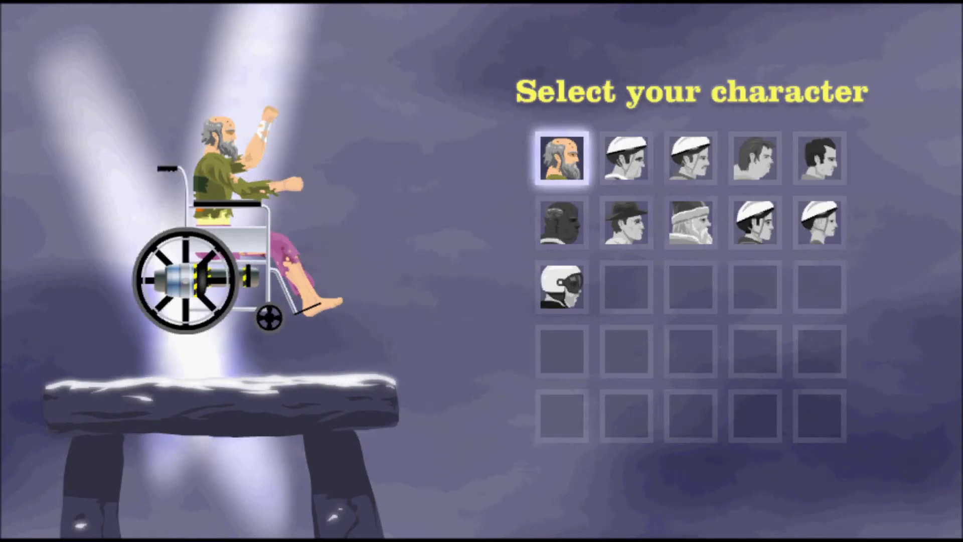
Ride Santa's sleigh toward the gates, crash, and restart with the sleigh
left_click(688, 215)
key("Up")
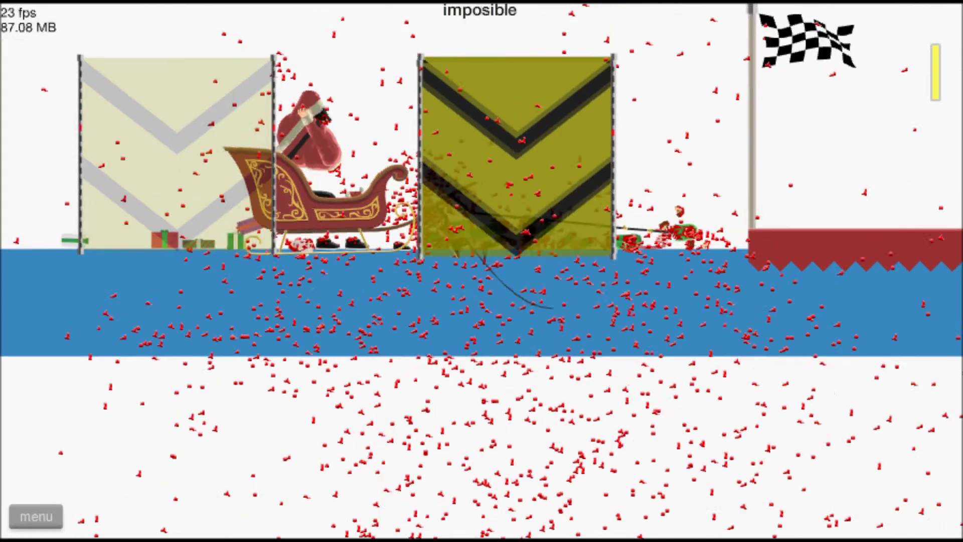
key("Escape")
left_click(482, 226)
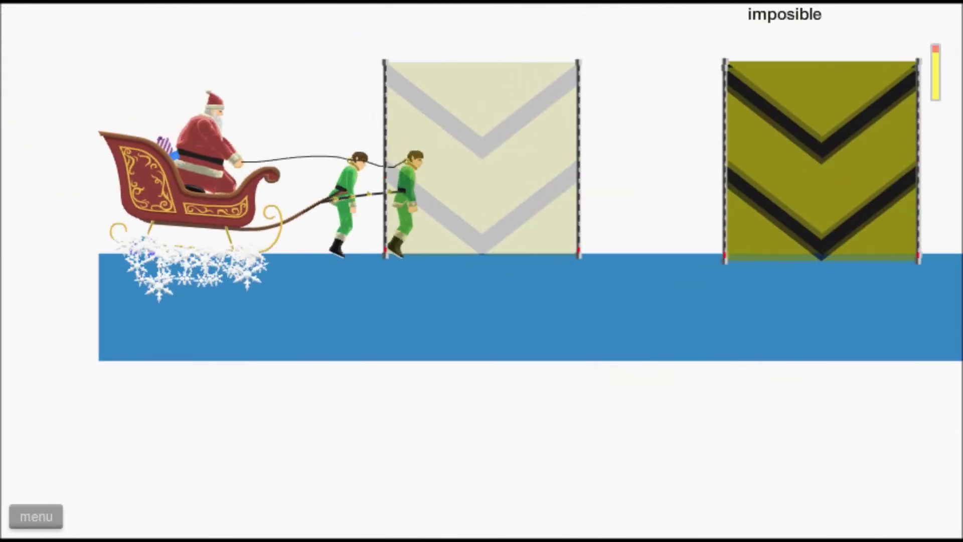
key("Up")
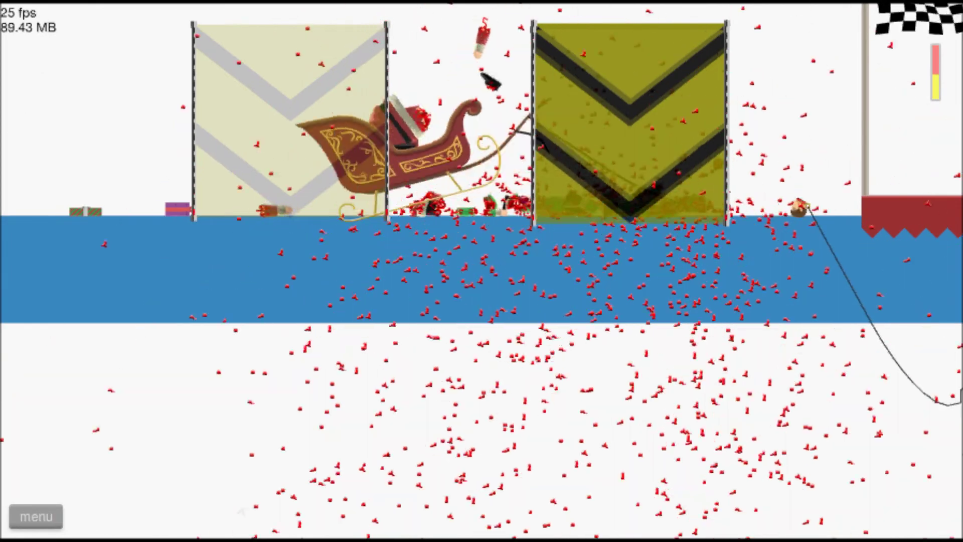
Change the character to the helicopter rider and restart the level
left_click(37, 517)
left_click(452, 258)
left_click(625, 222)
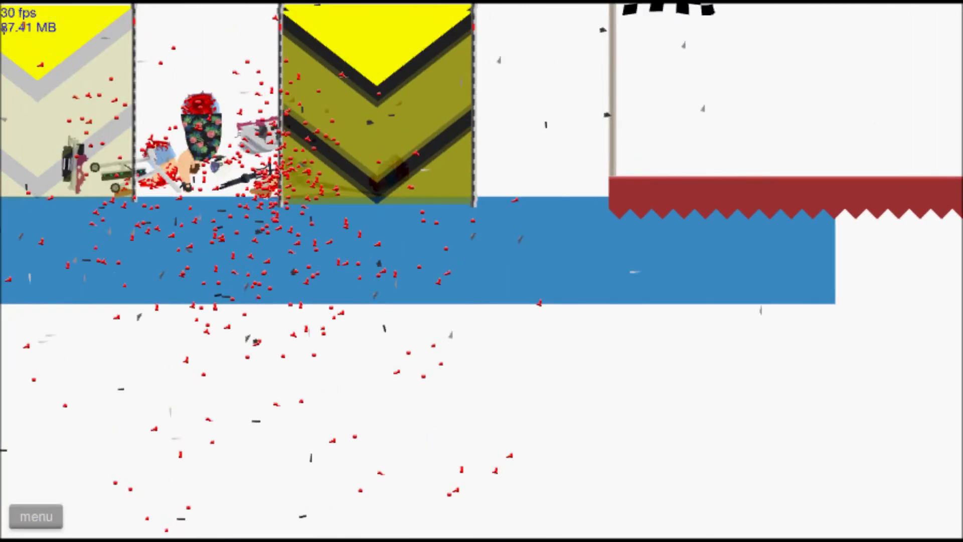
key("Return")
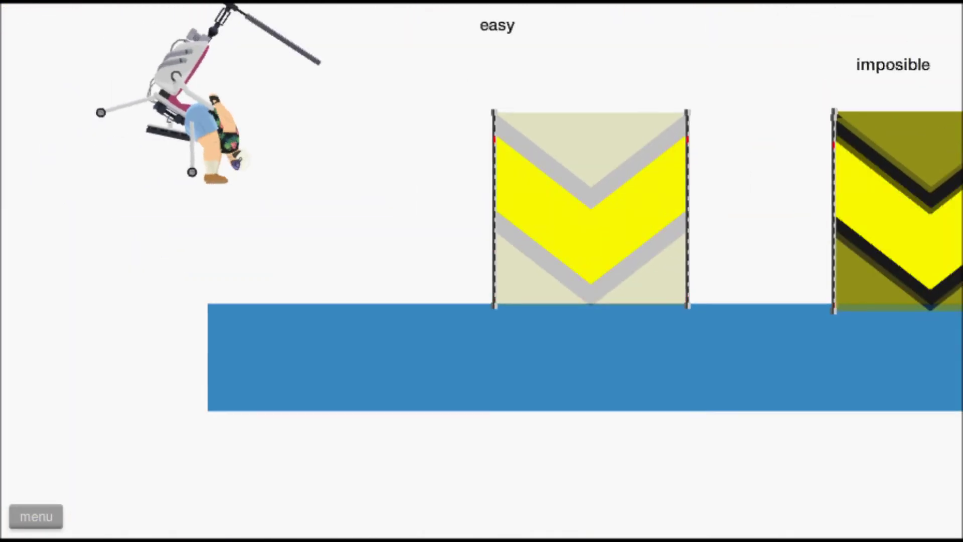
Fly the helicopter past the gates to the finish, then exit to the levels list
key("Up")
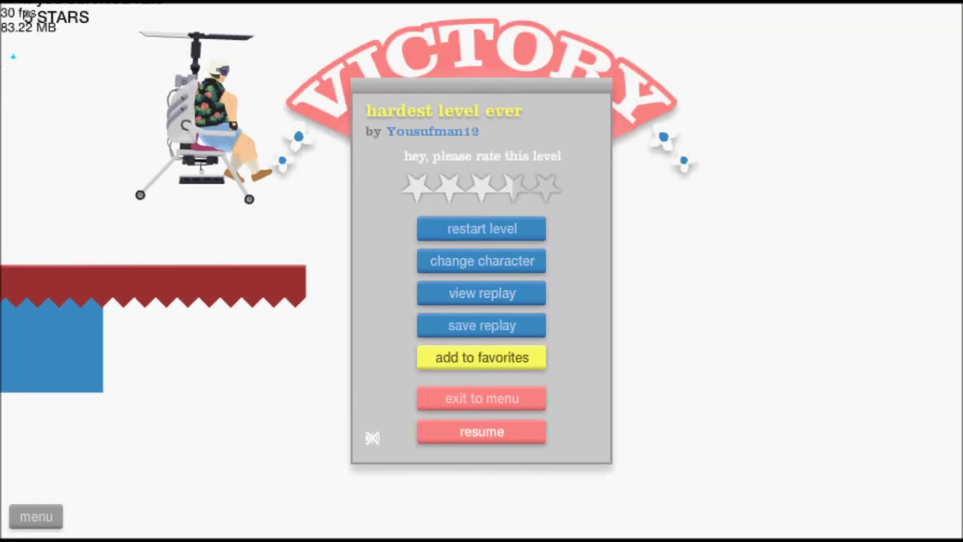
left_click(482, 398)
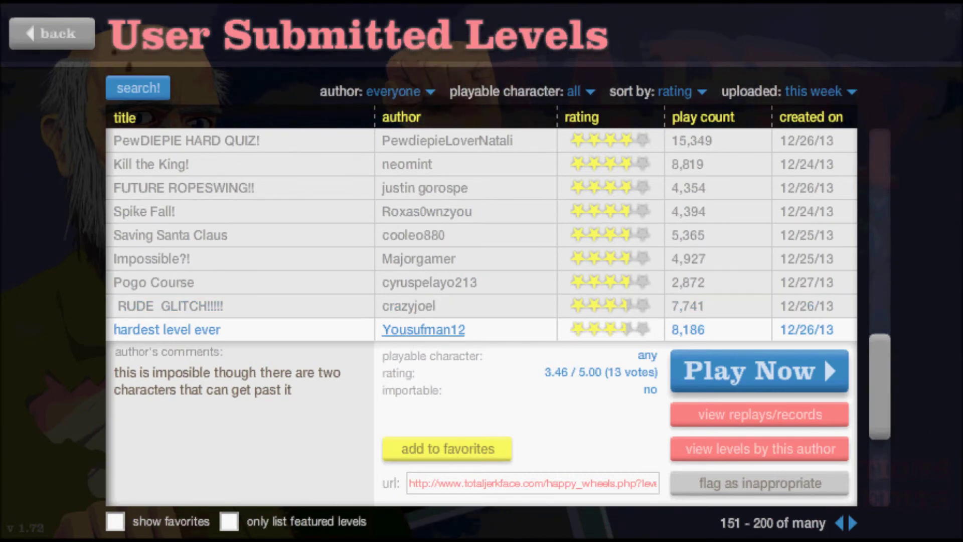
scroll(482, 316, "down", 2)
scroll(482, 316, "down", 3)
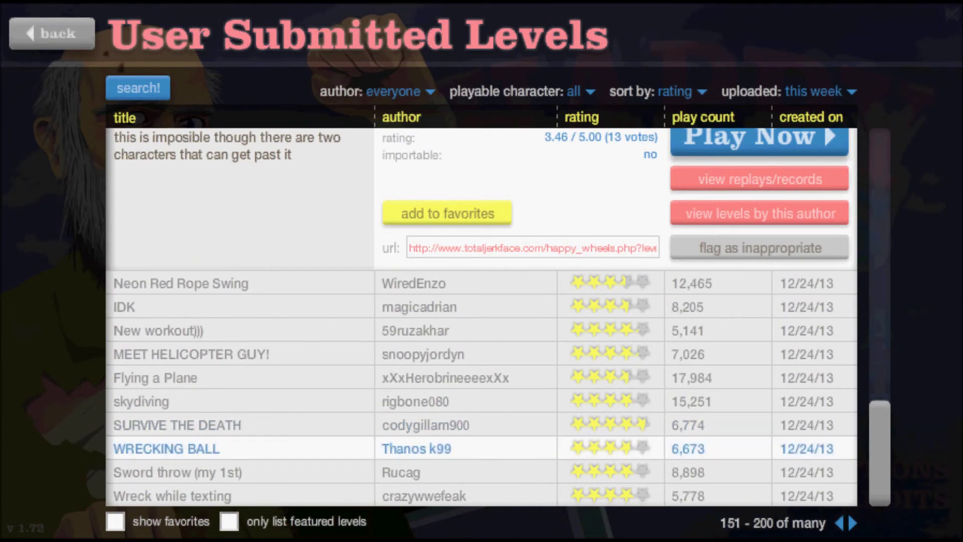
Play 'Sword throw (my 1st)', restarting once, and win in 4.30 seconds
left_click(401, 472)
left_click(759, 371)
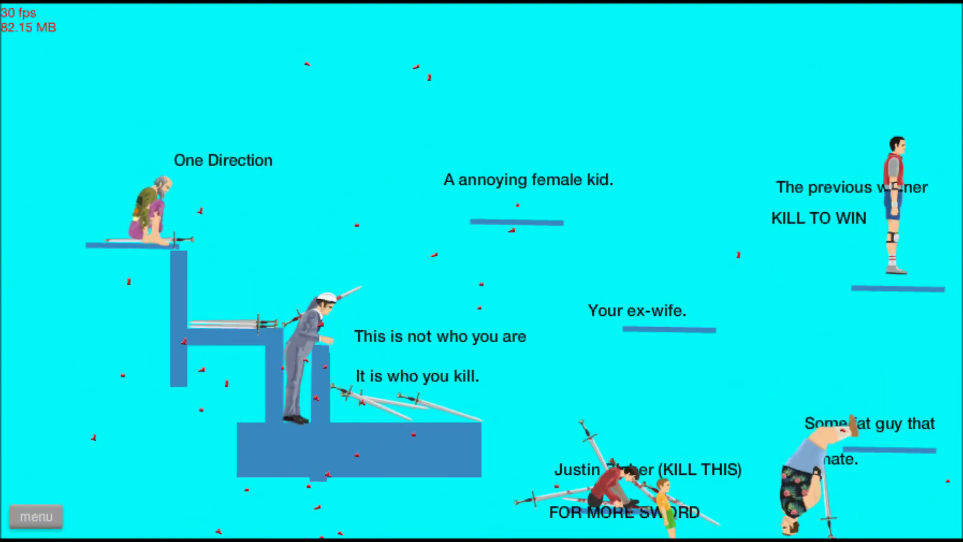
key("Escape")
key("Return")
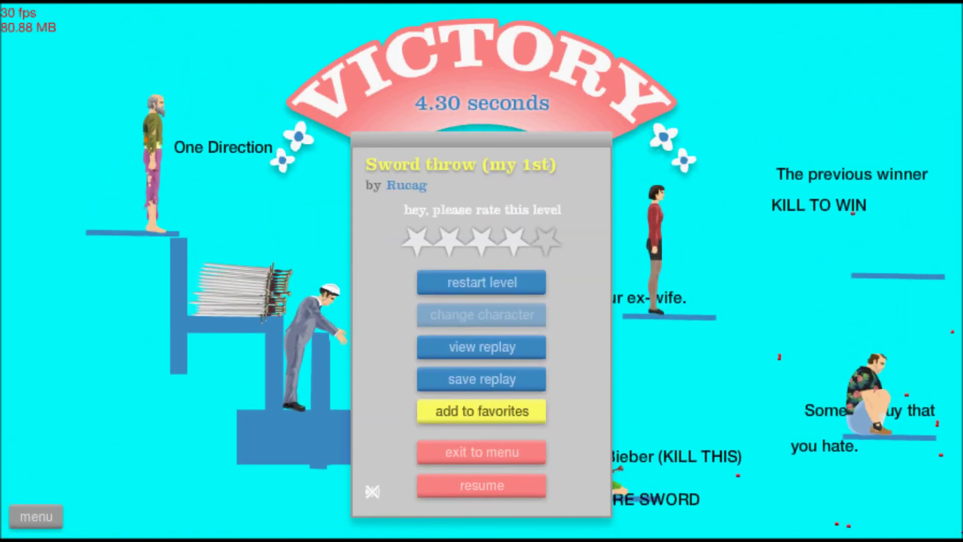
Go to the next levels page, ride Paned's 'Happy Wheels' until a crash, then exit
left_click(451, 452)
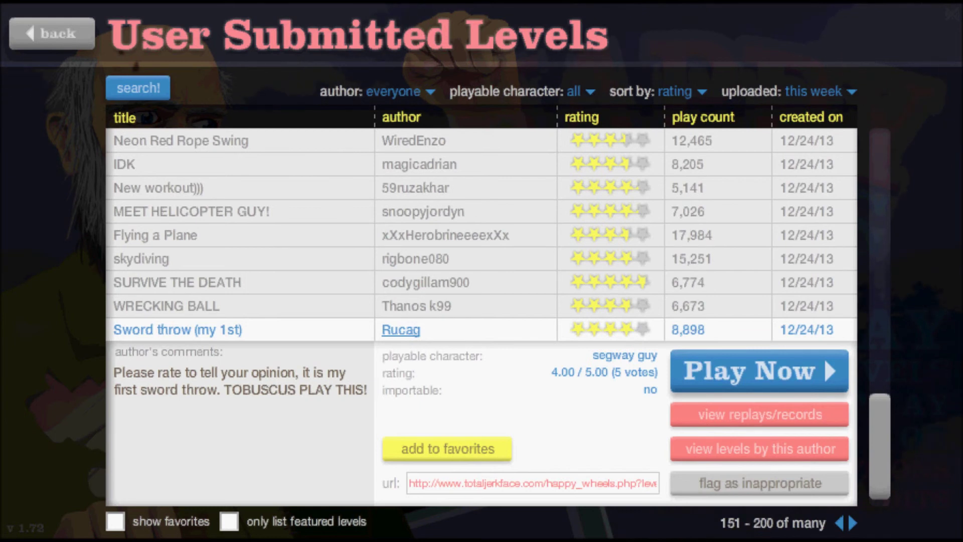
scroll(482, 316, "down", 1)
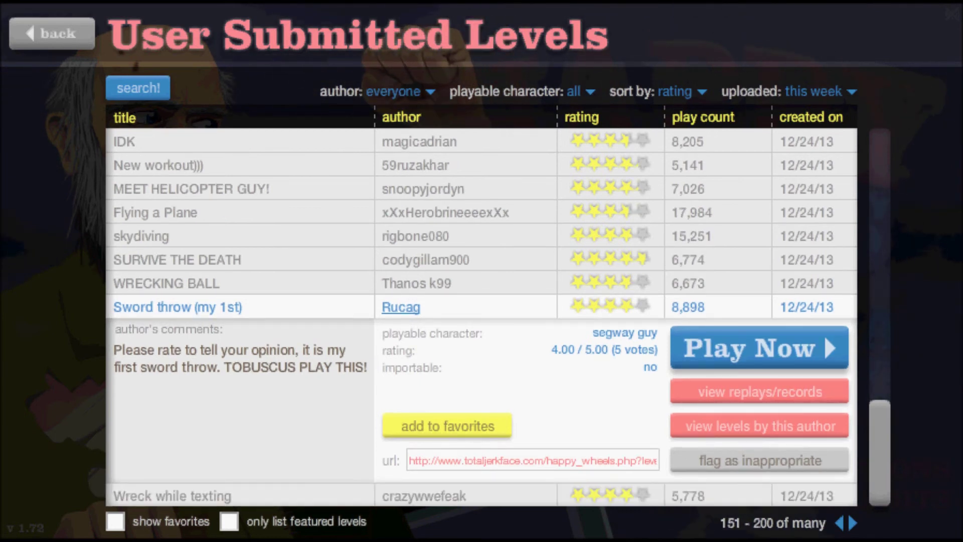
left_click(853, 522)
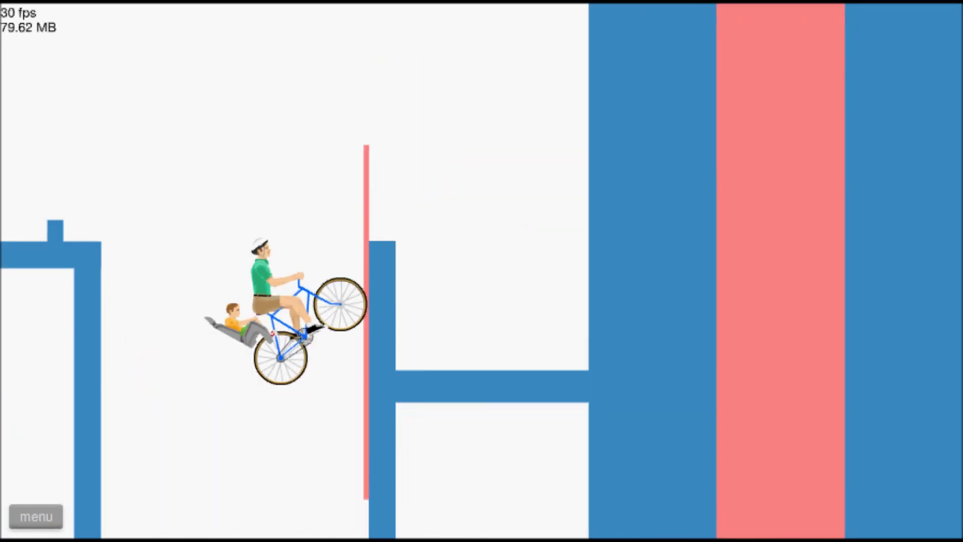
key("Return")
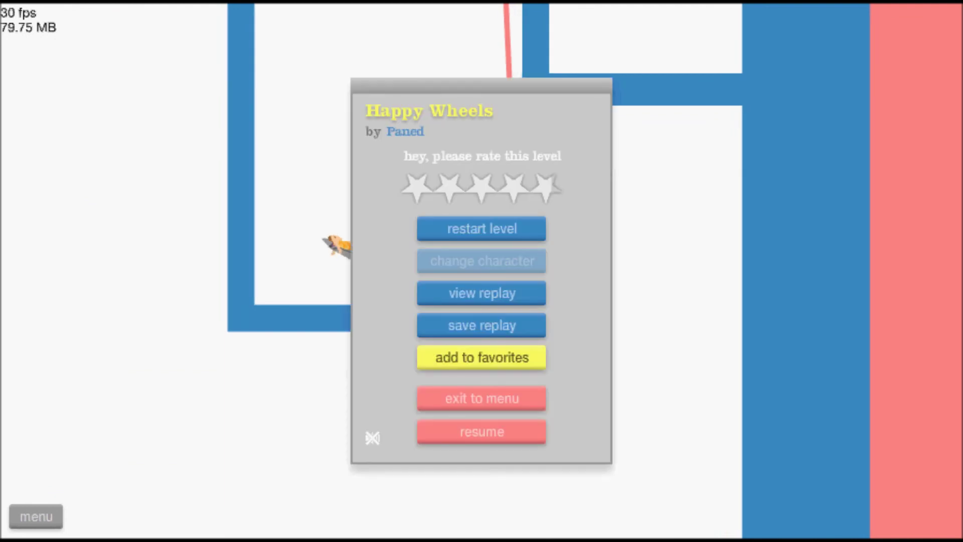
left_click(481, 398)
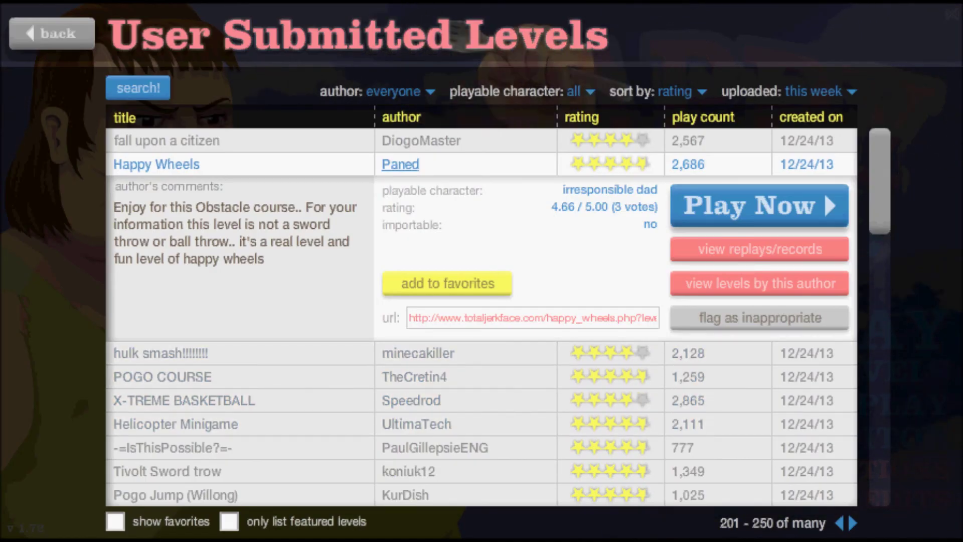